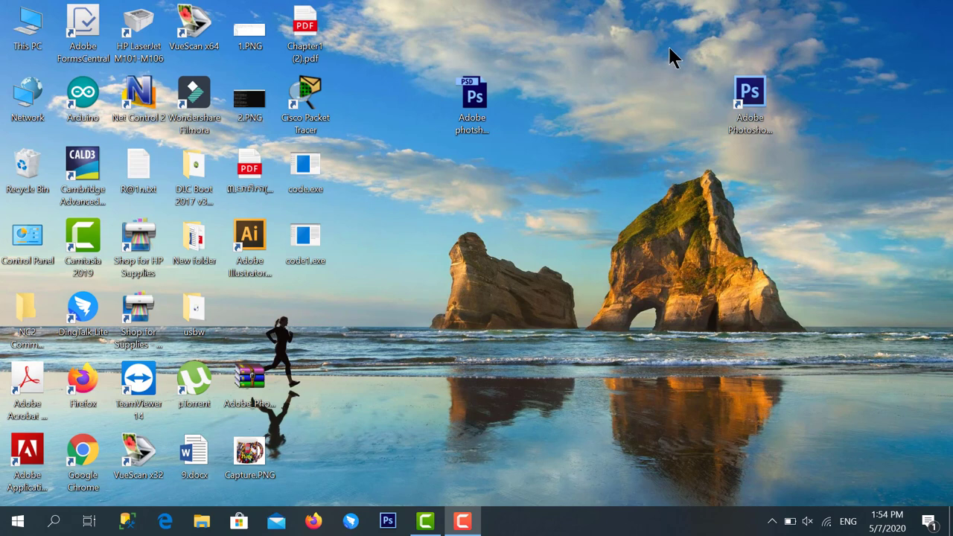
Launch Photoshop CS6 from its desktop shortcut and select the Move tool
drag(669, 46, 811, 152)
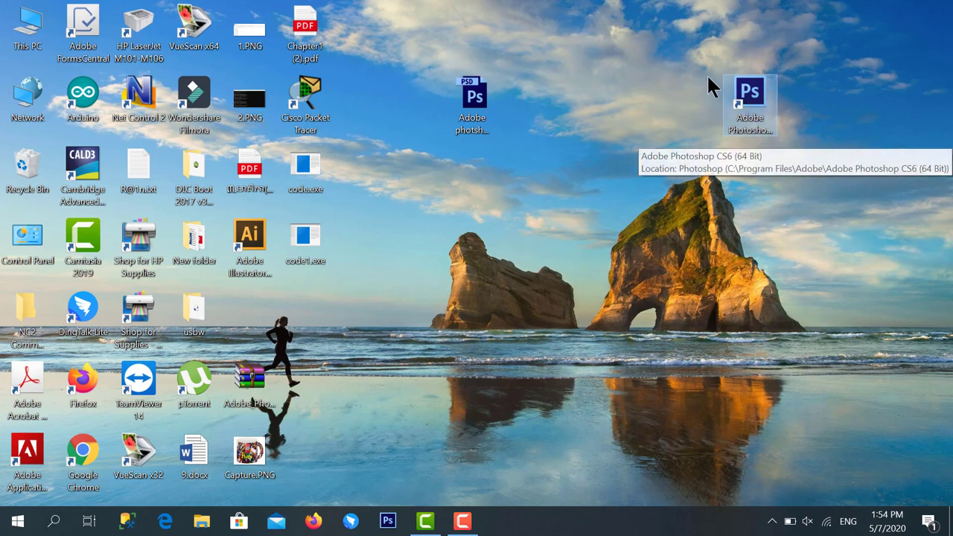
drag(689, 53, 806, 148)
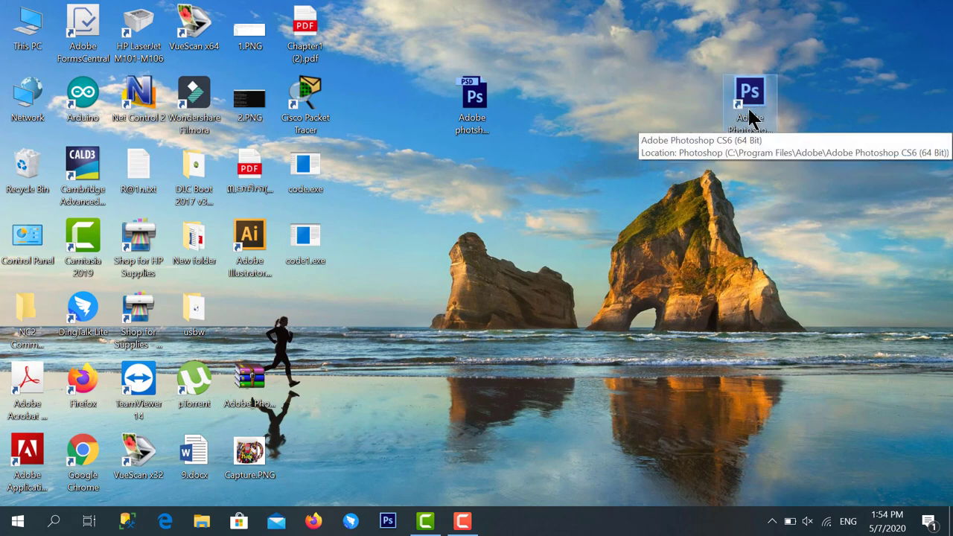
drag(680, 58, 813, 152)
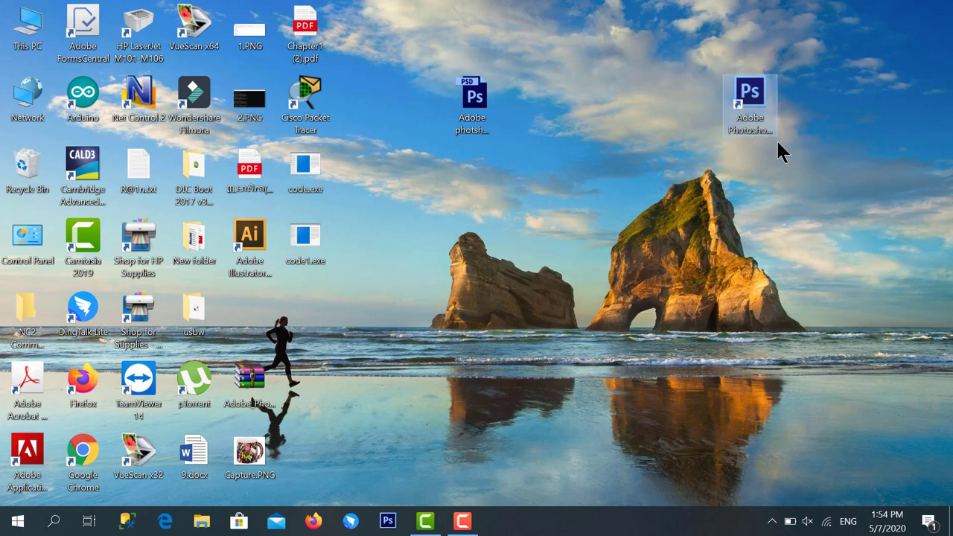
click(752, 98)
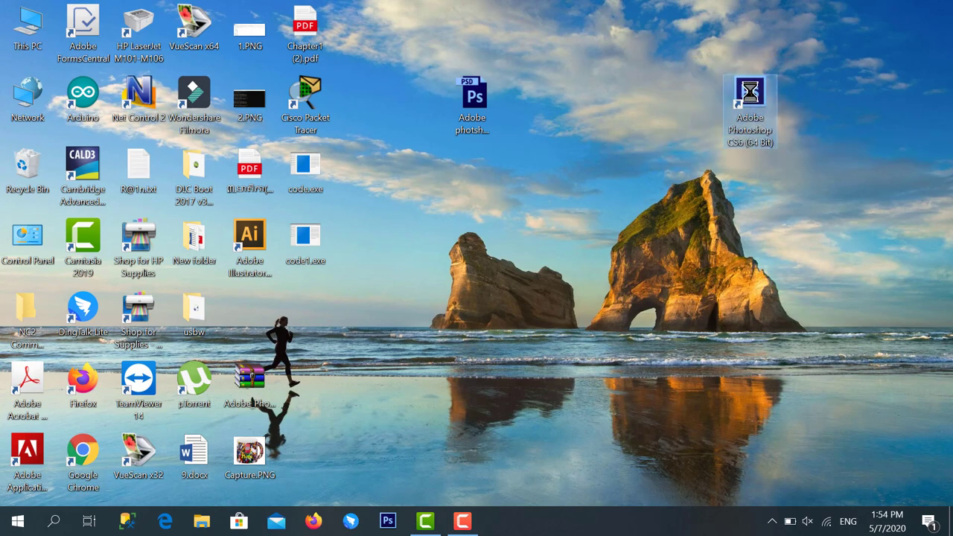
right_click(752, 99)
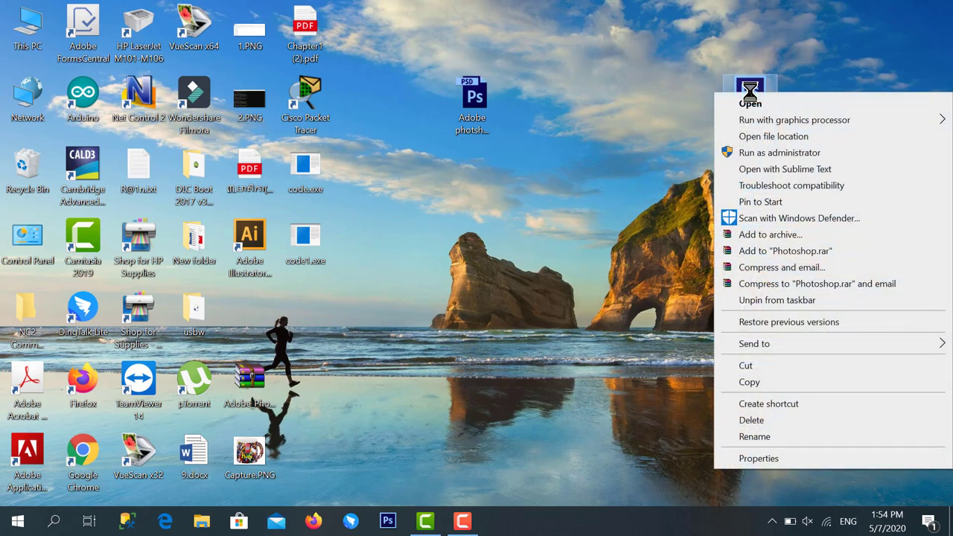
click(805, 80)
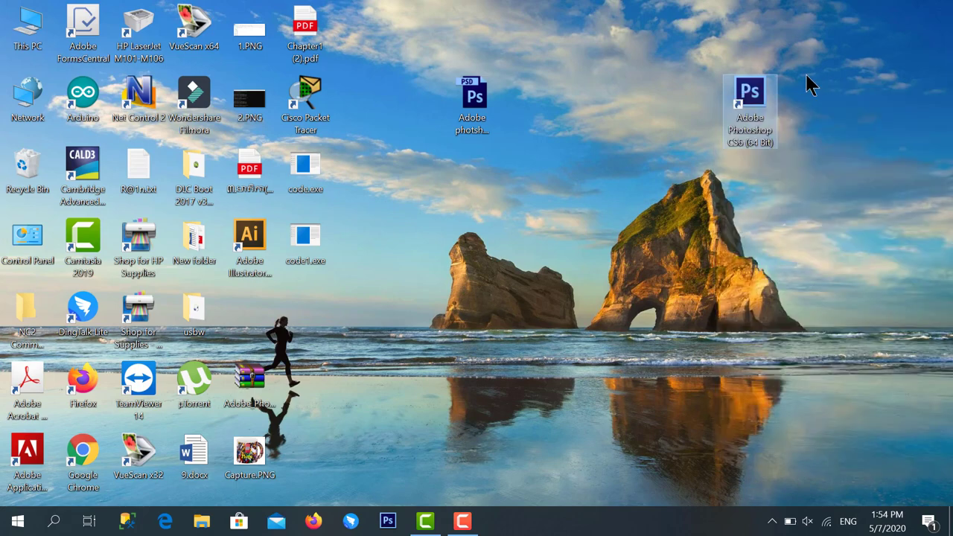
double_click(758, 107)
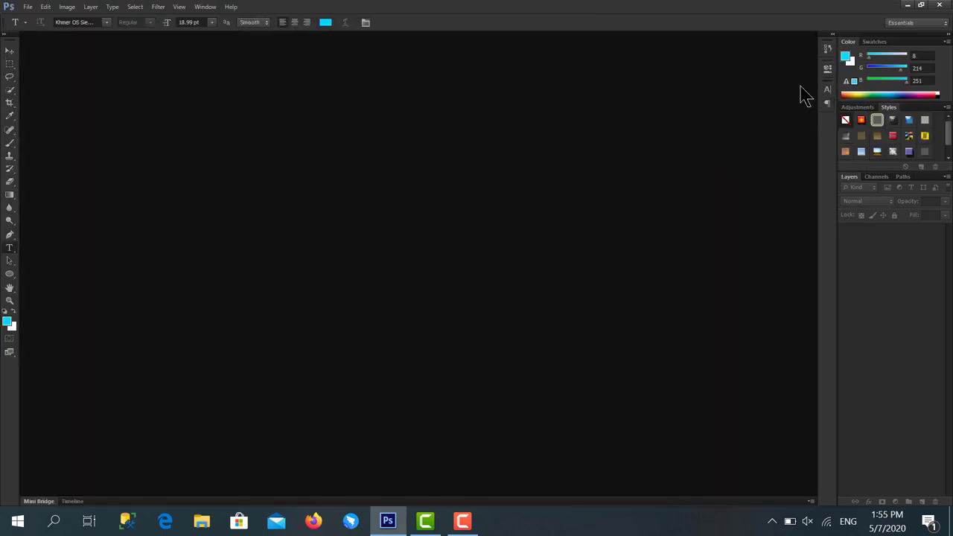
click(10, 50)
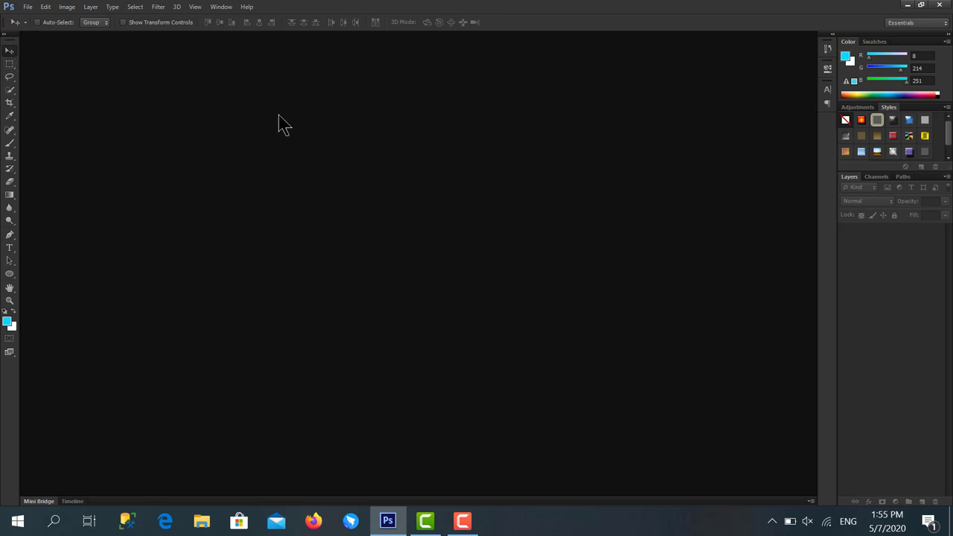
Open Adobe photoshop cs6.psd from the Desktop to show its lesson outline
click(28, 7)
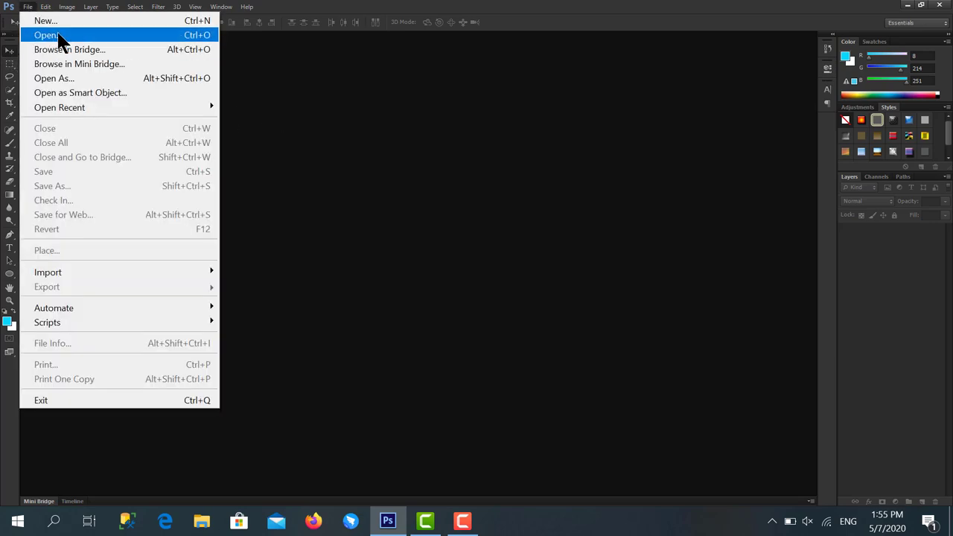
click(59, 35)
click(302, 138)
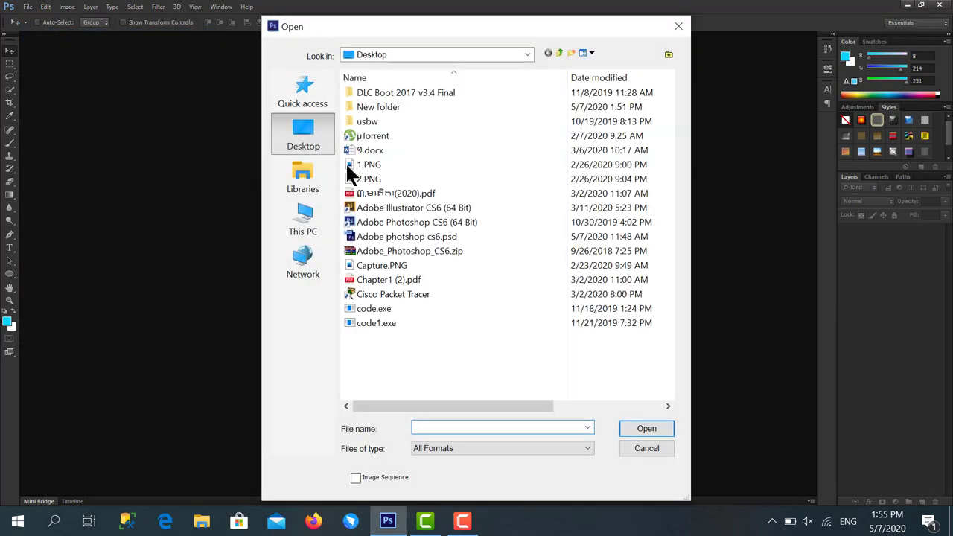
scroll(527, 320, down, 2)
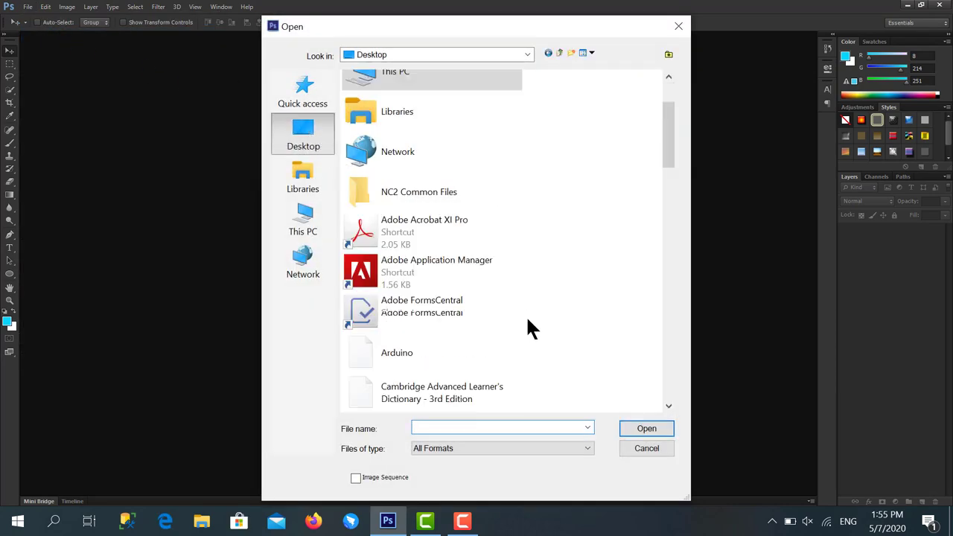
scroll(528, 320, down, 5)
scroll(528, 320, down, 2)
scroll(527, 319, down, 5)
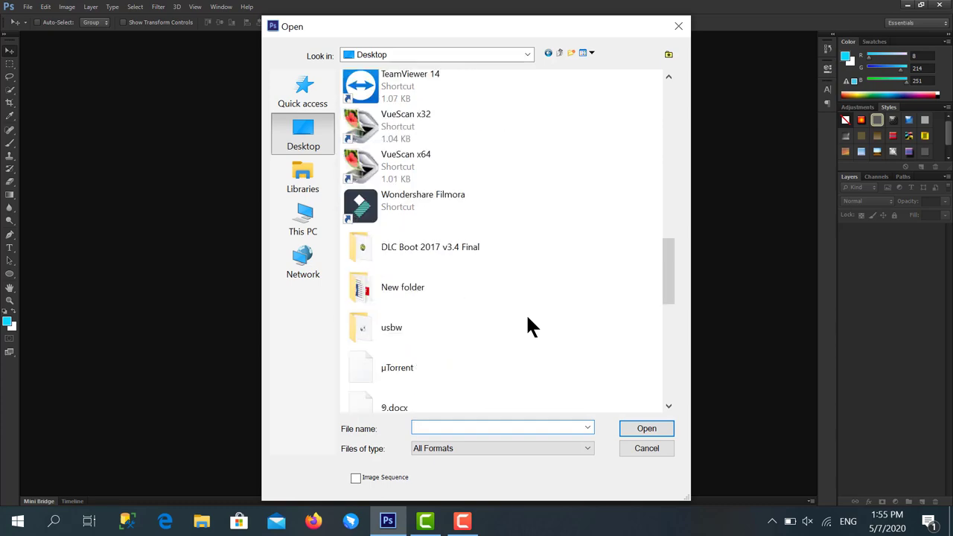
scroll(527, 319, down, 3)
scroll(527, 319, down, 8)
scroll(528, 318, down, 1)
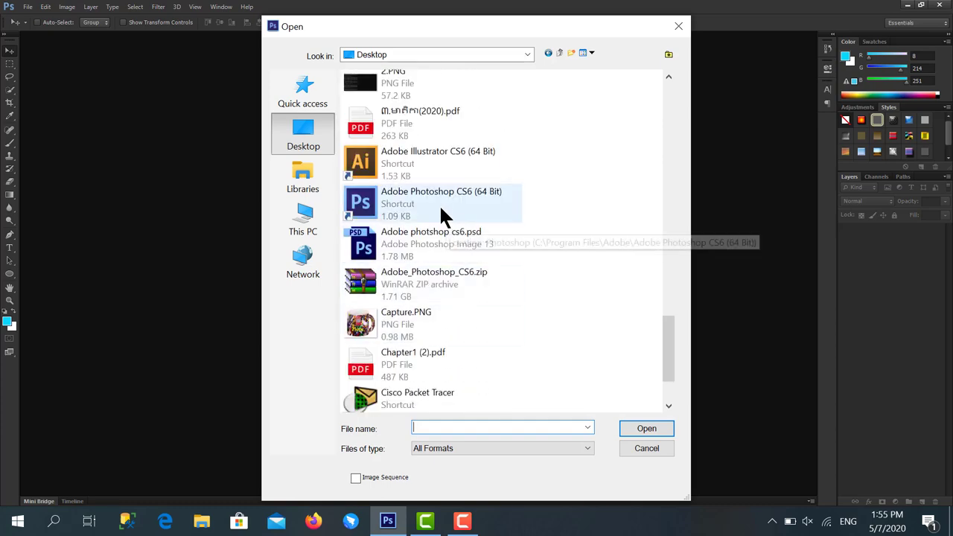
scroll(479, 239, down, 2)
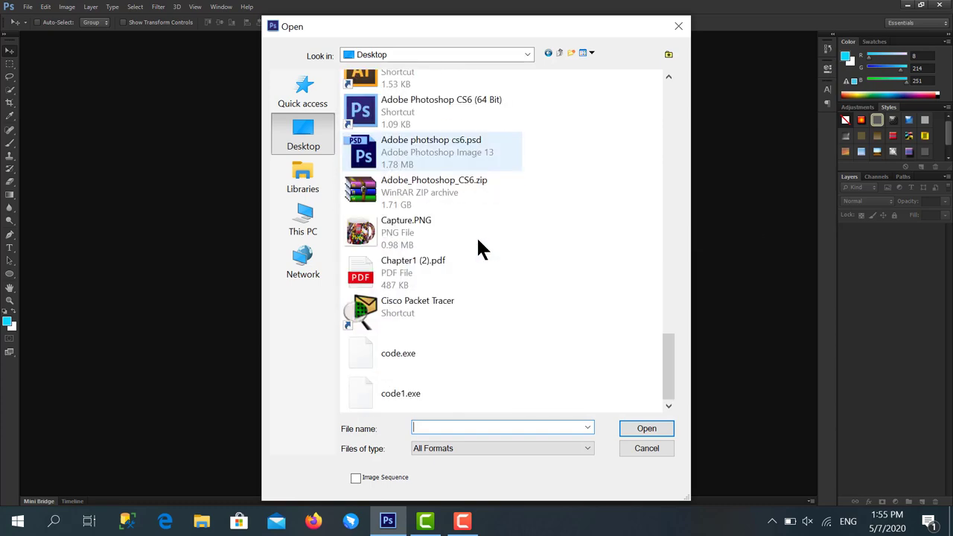
double_click(436, 153)
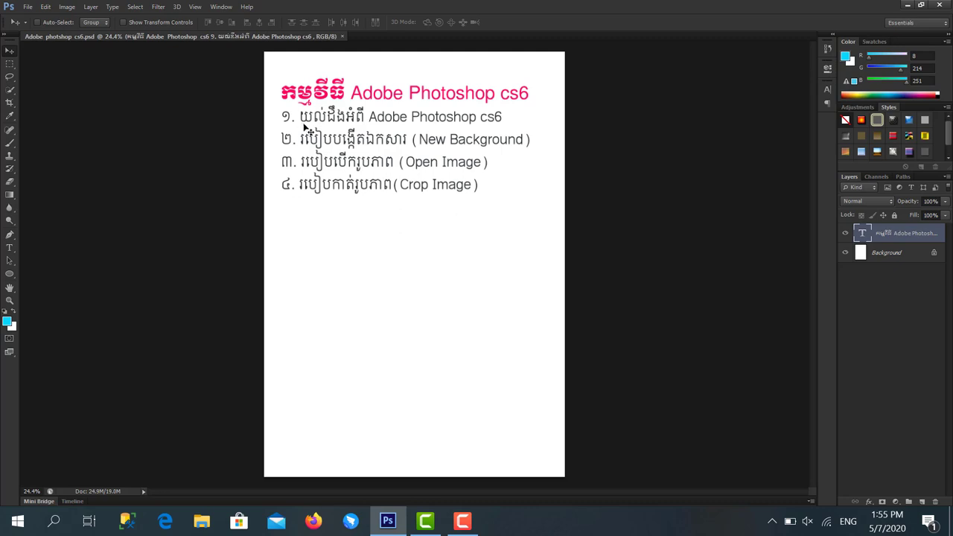
scroll(342, 147, down, 1)
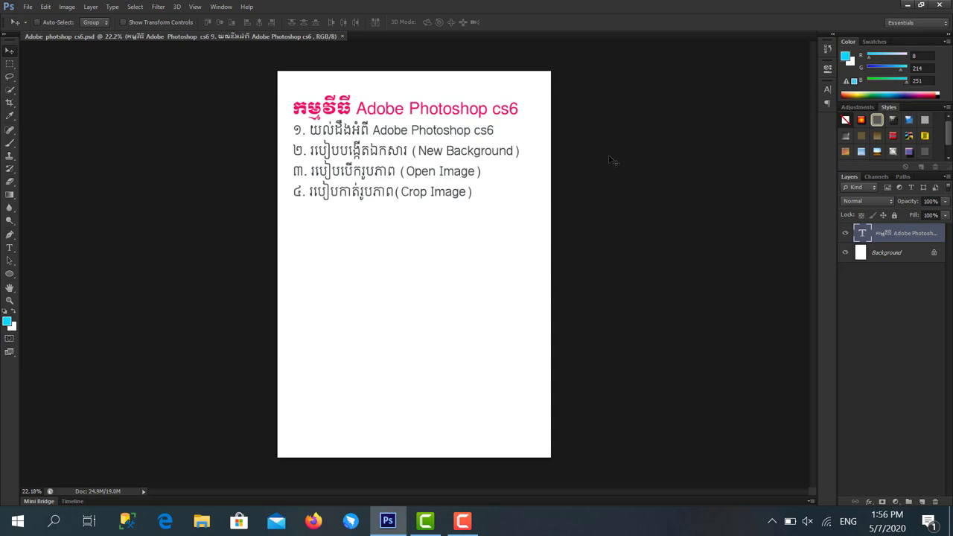
scroll(459, 216, down, 2)
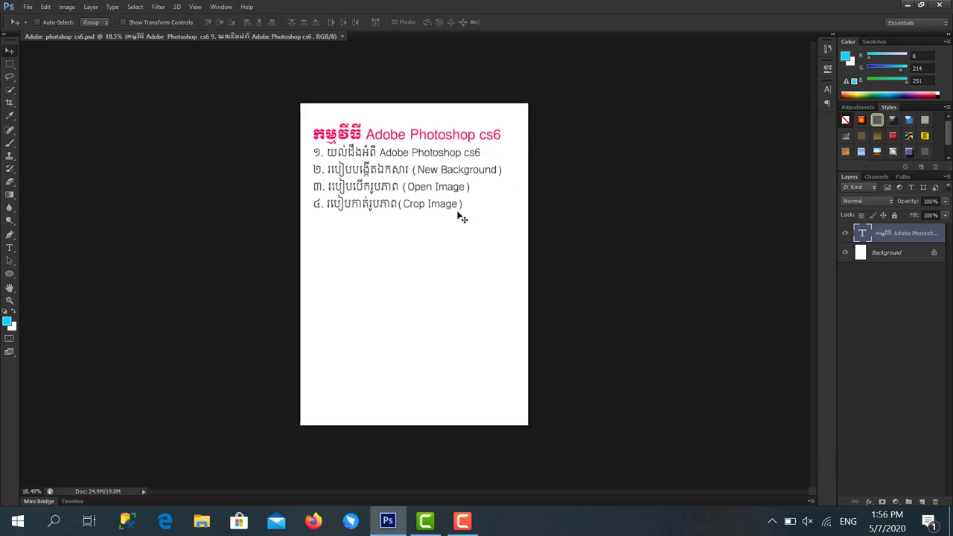
scroll(459, 217, up, 2)
scroll(460, 217, up, 1)
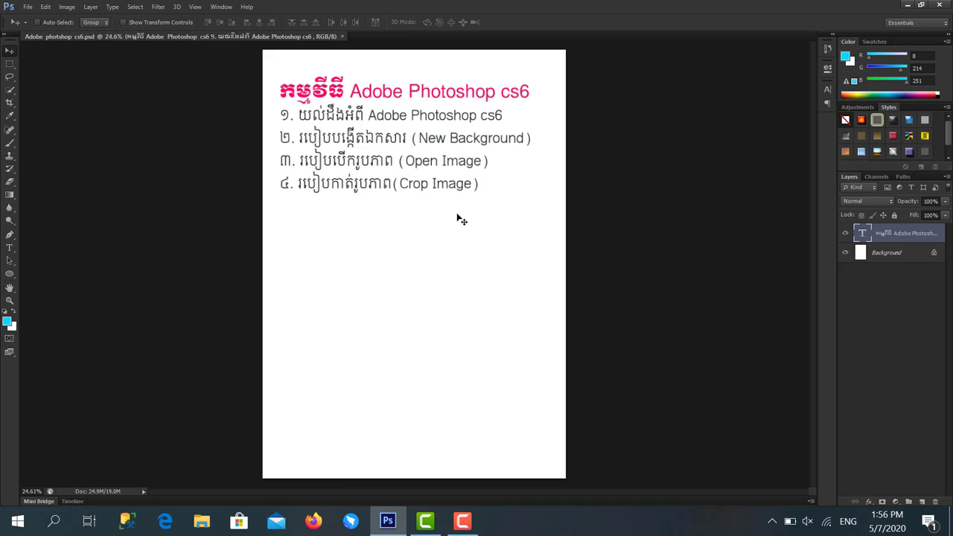
Switch to the Rectangular Marquee tool, return to the Move tool, and bring up the File menu
click(7, 69)
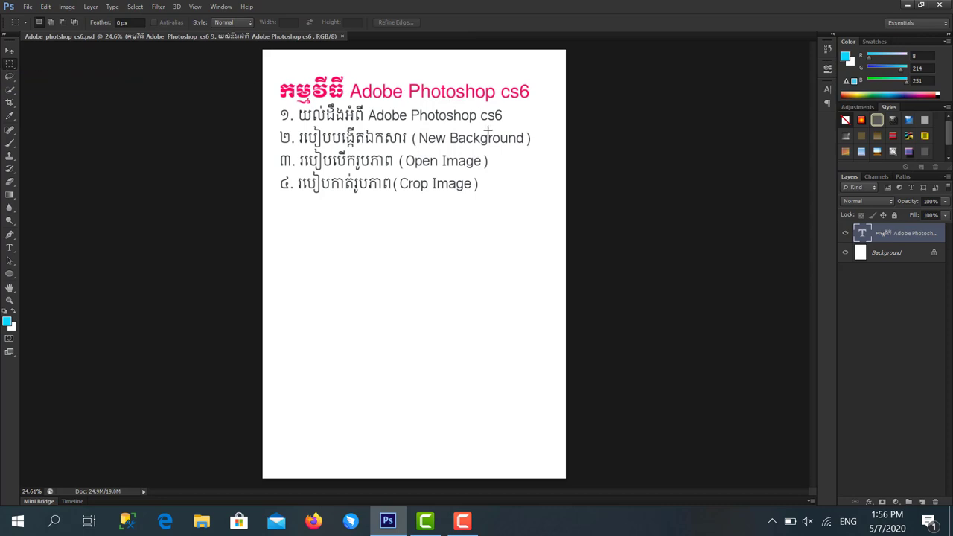
click(10, 51)
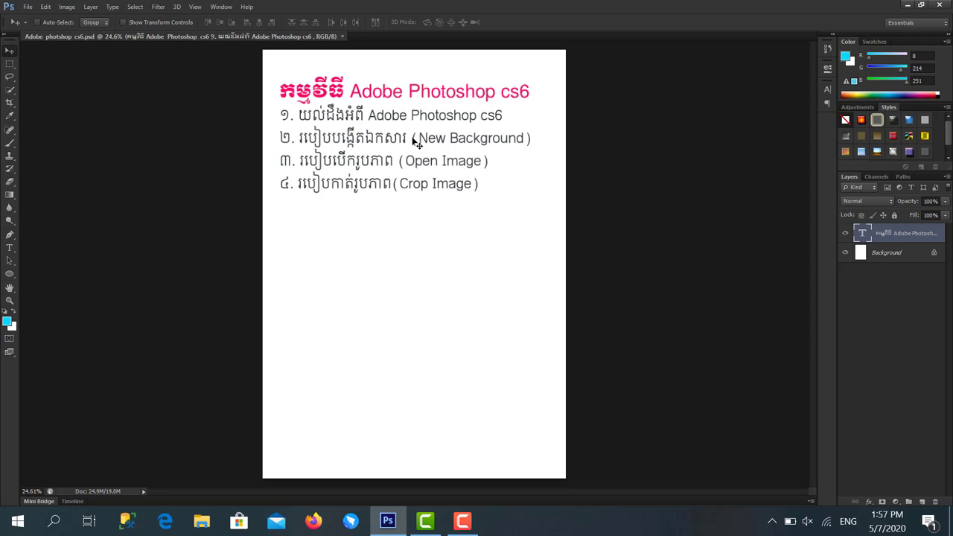
click(28, 8)
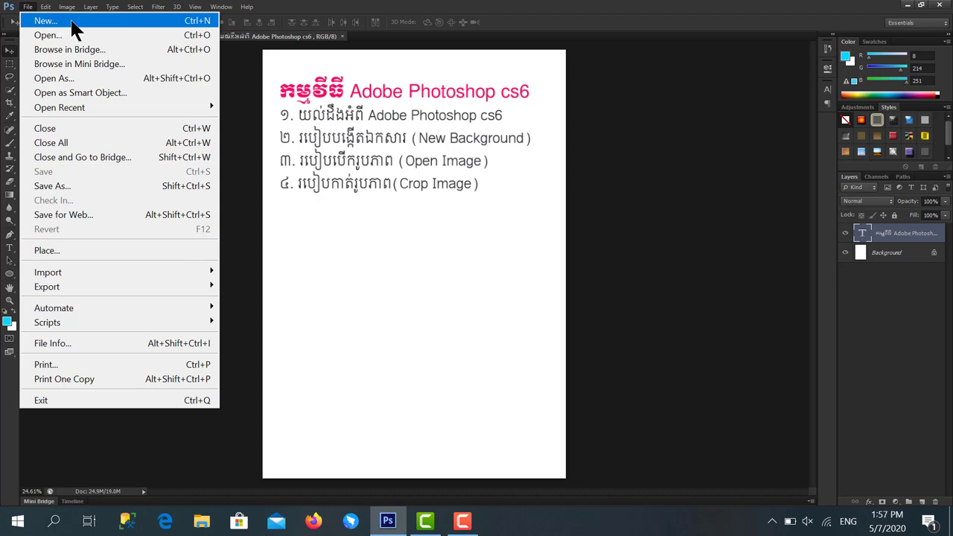
Start a new A4, 300 pixels/inch document named 'Testing'
click(73, 22)
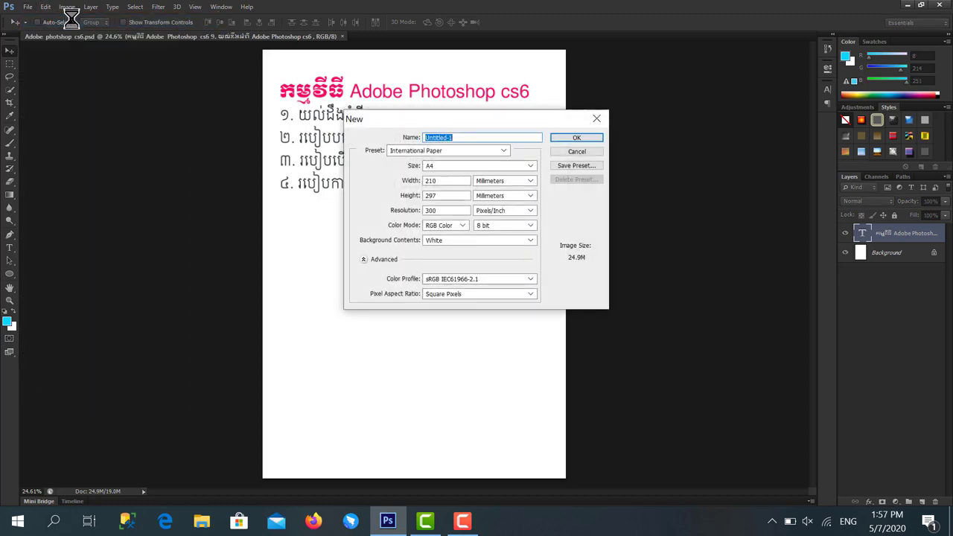
drag(419, 113, 362, 90)
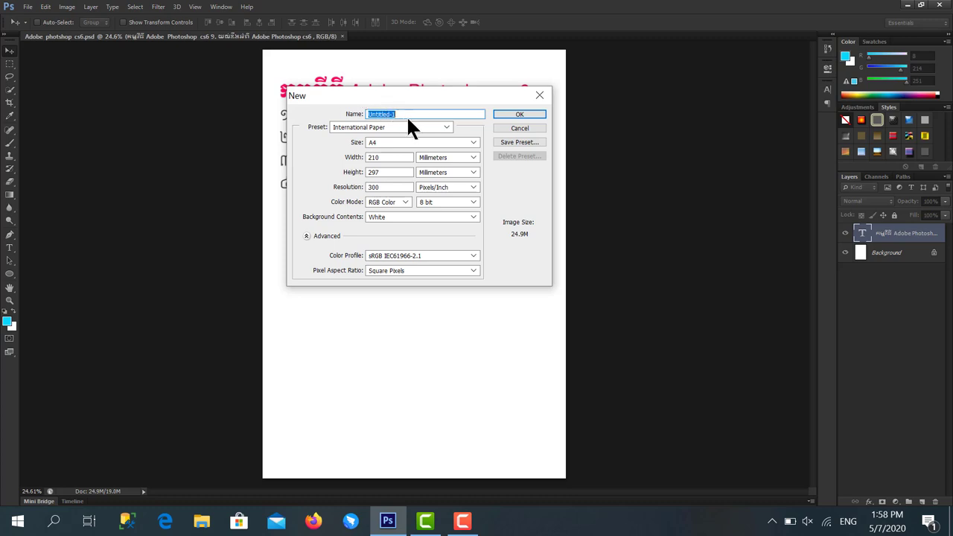
click(25, 7)
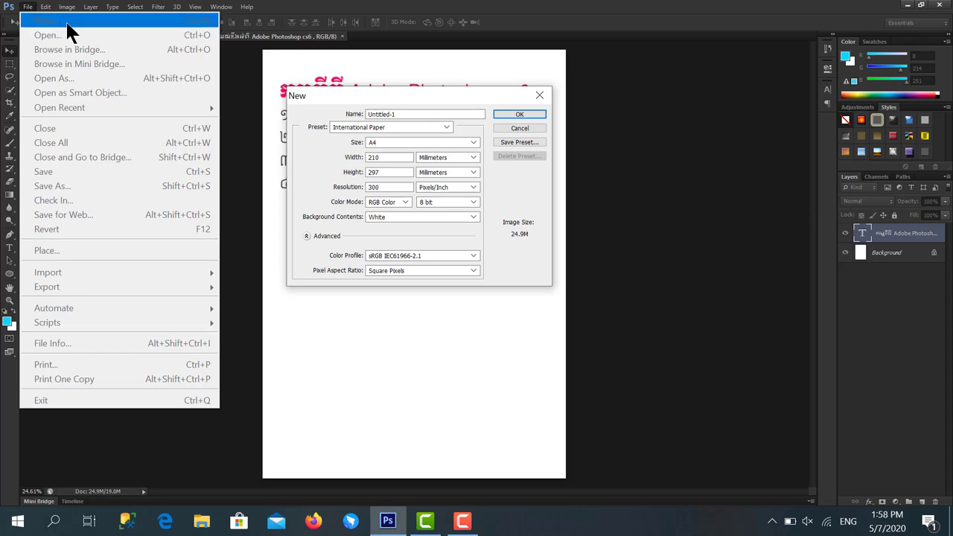
click(408, 116)
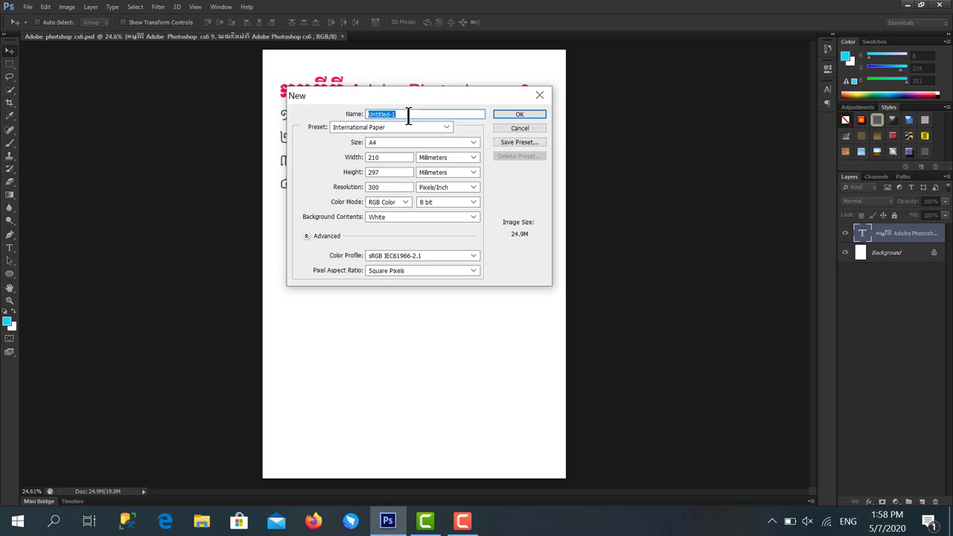
text(Test)
text(ing)
drag(393, 114, 363, 114)
Set the preset to Custom, keeping width 210 and height 297 in millimetres
click(407, 127)
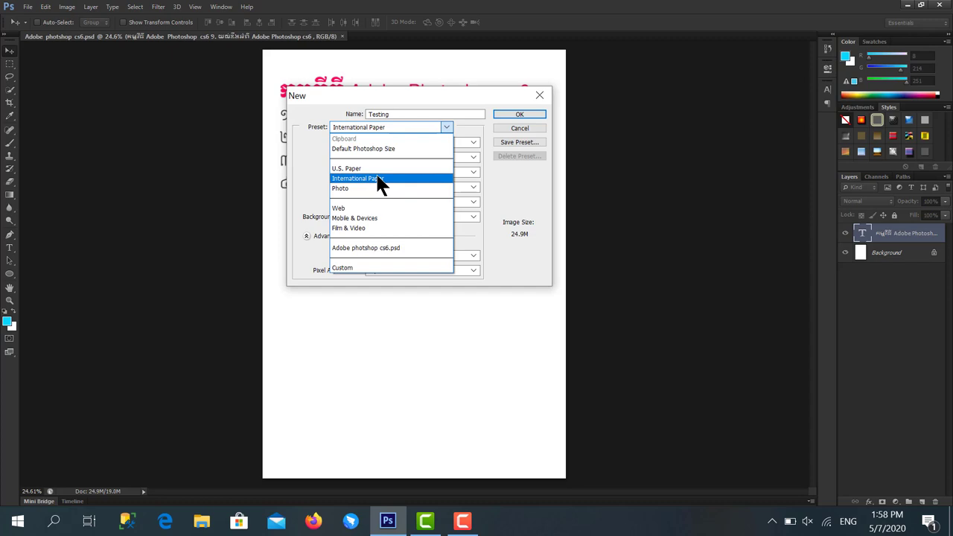
click(372, 270)
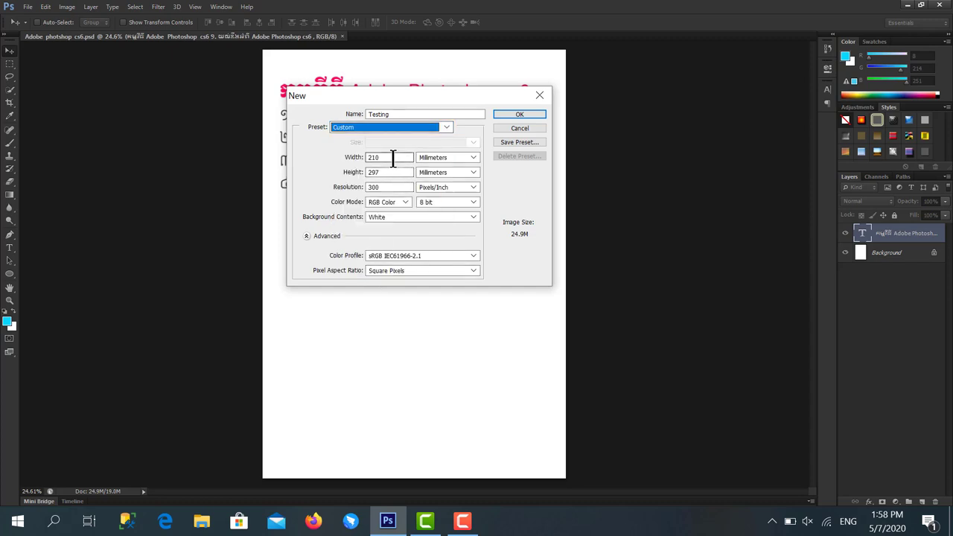
key(Tab)
key(Tab)
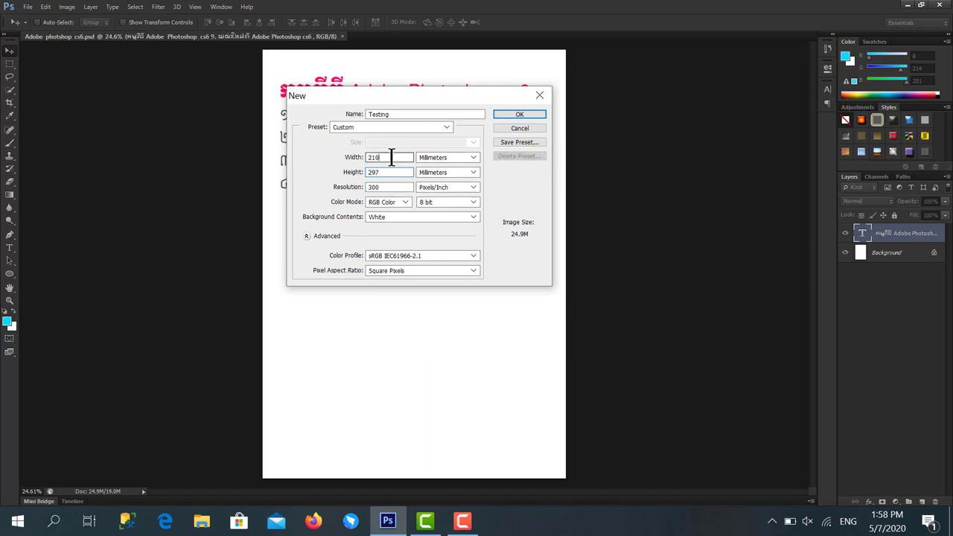
click(361, 160)
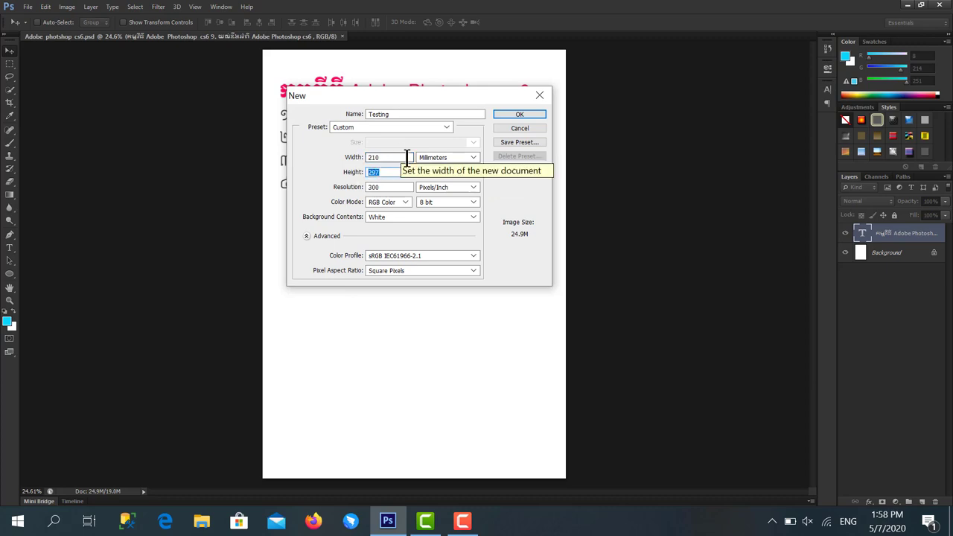
click(363, 160)
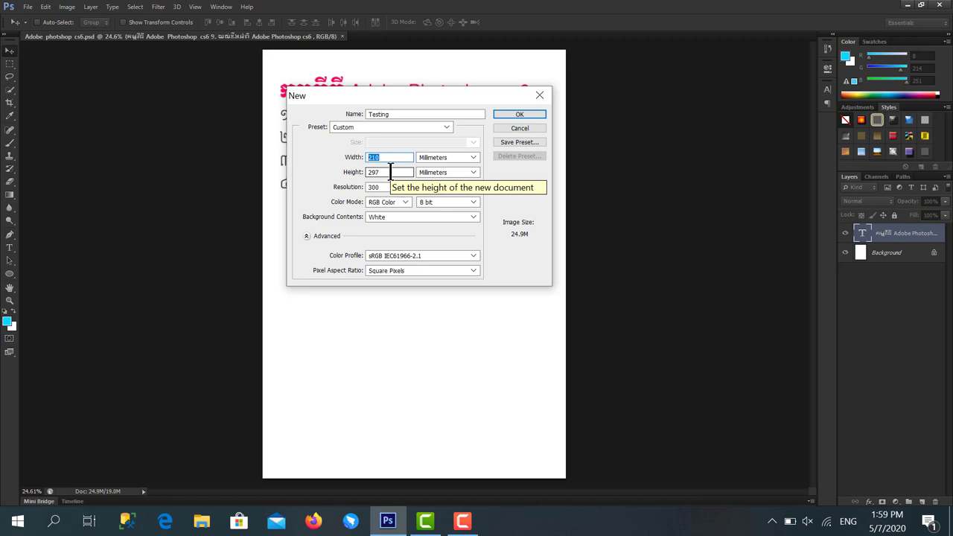
click(452, 157)
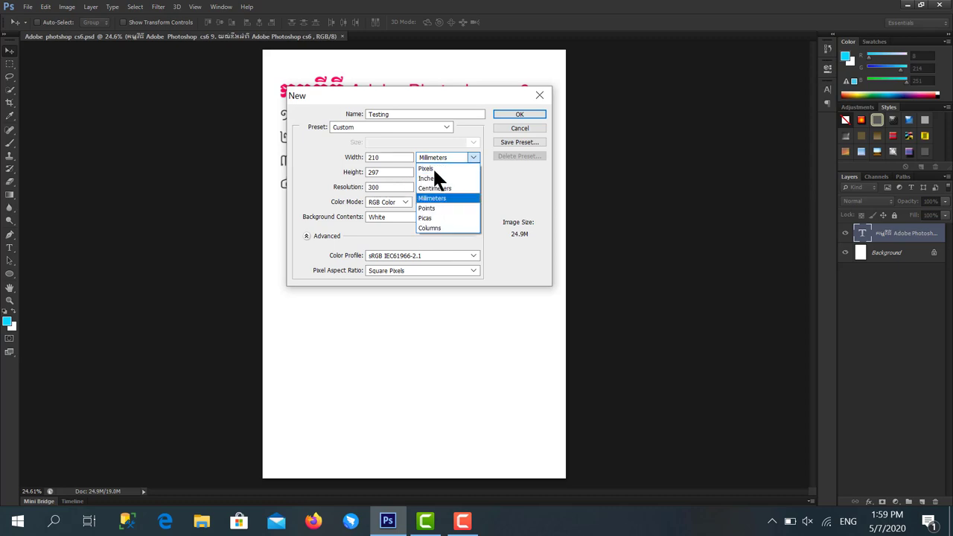
click(474, 160)
click(474, 157)
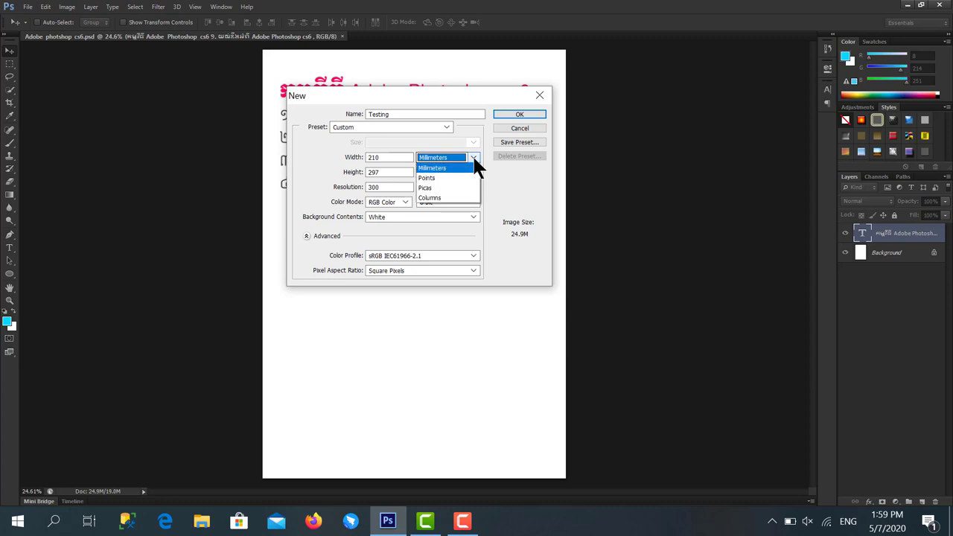
click(474, 157)
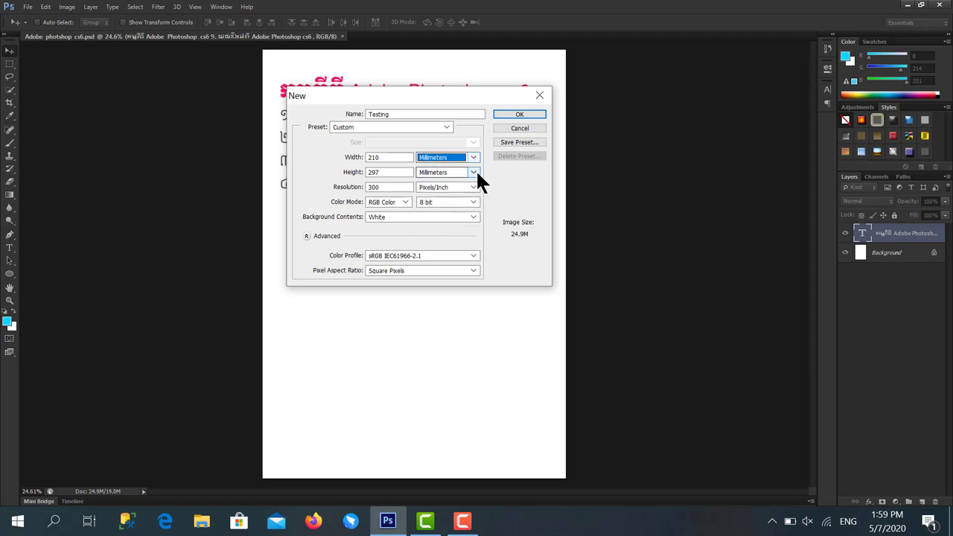
key(shift+Tab)
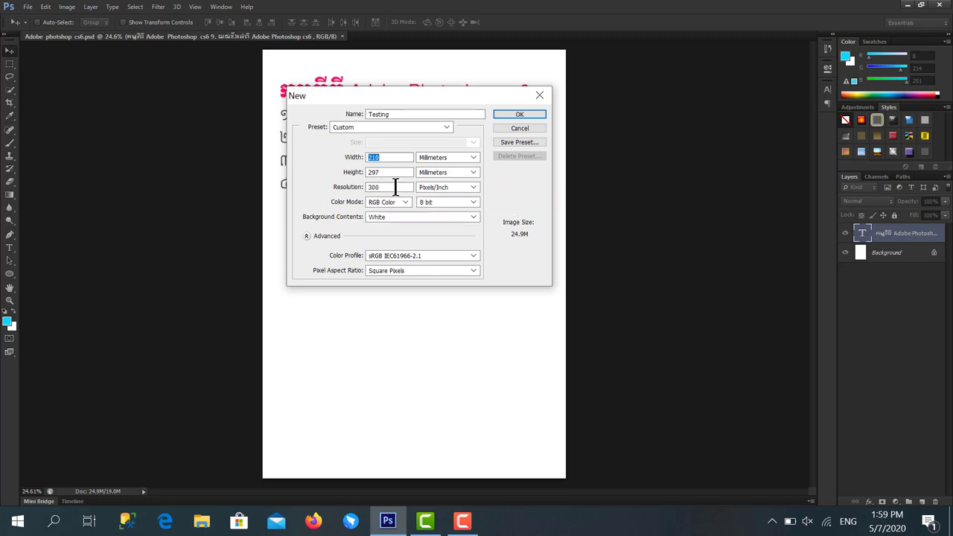
Try 150 in the resolution field, then restore it to 300 pixels/inch
double_click(375, 187)
click(444, 187)
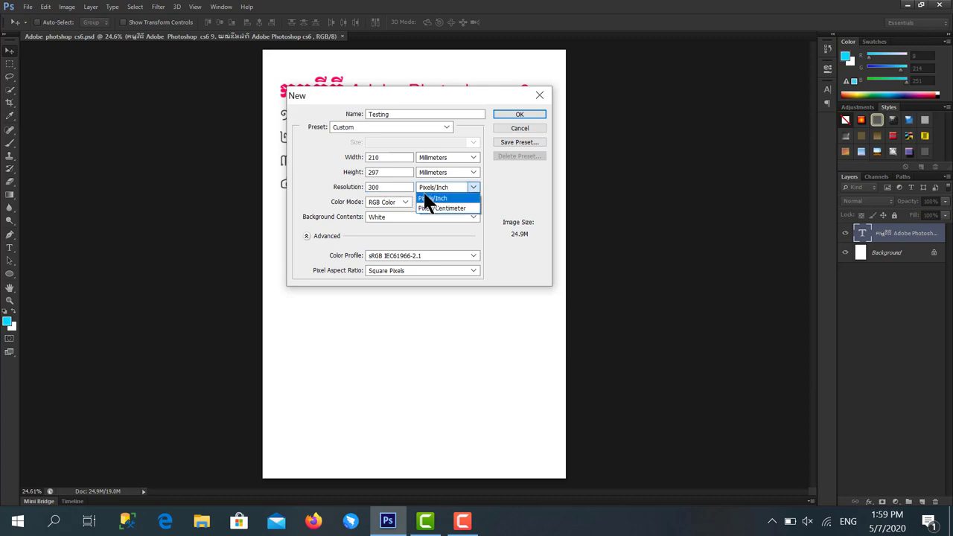
click(396, 183)
double_click(389, 187)
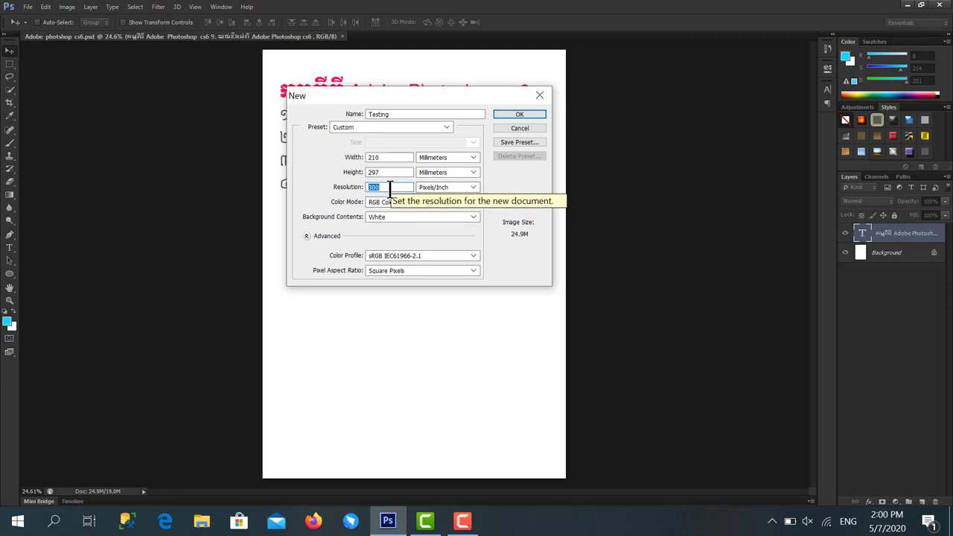
text(15)
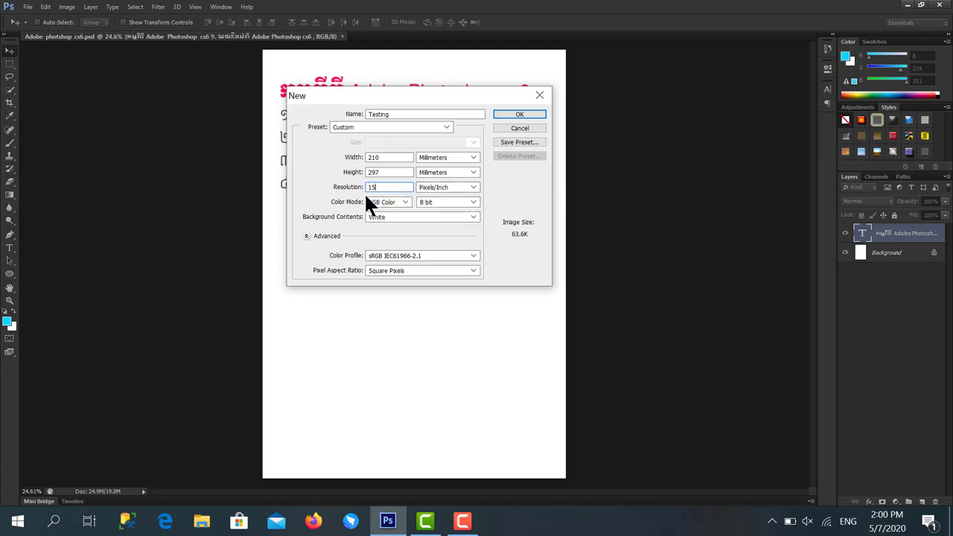
text(0)
key(BackSpace)
key(BackSpace)
key(BackSpace)
text(30)
text(0)
Replace the resolution with 72 pixels/inch
drag(388, 190, 353, 195)
text(72)
double_click(375, 187)
click(390, 189)
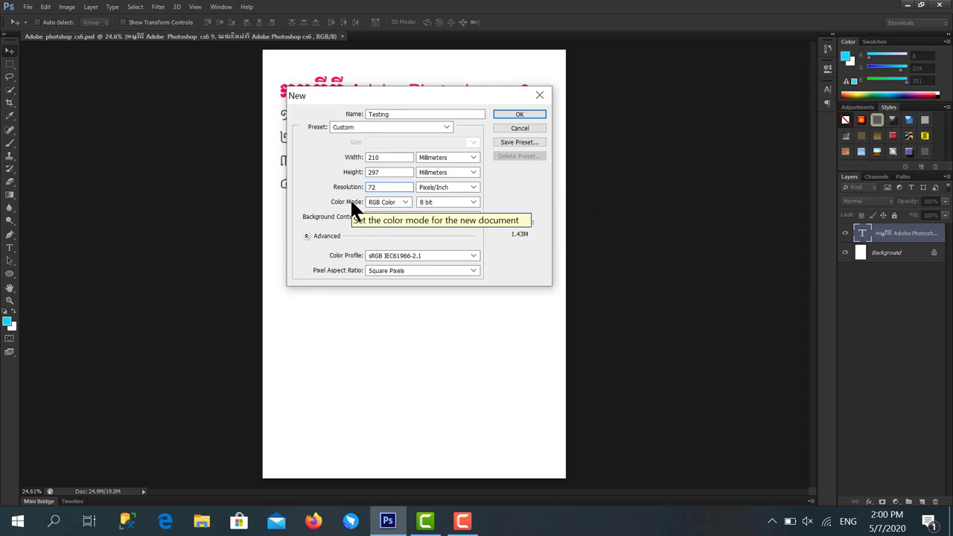
click(405, 201)
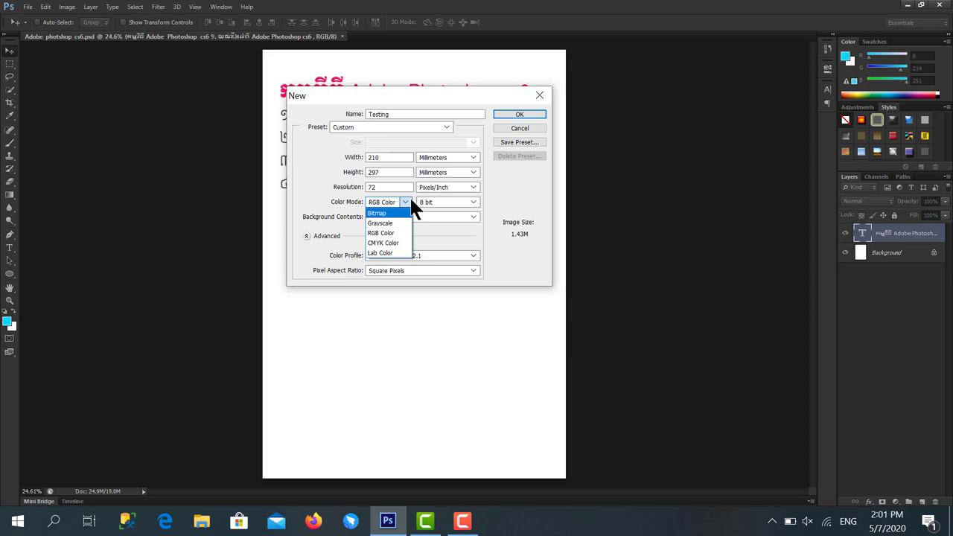
Set the colour mode to CMYK Color, 8 bit
click(410, 198)
click(411, 198)
click(400, 243)
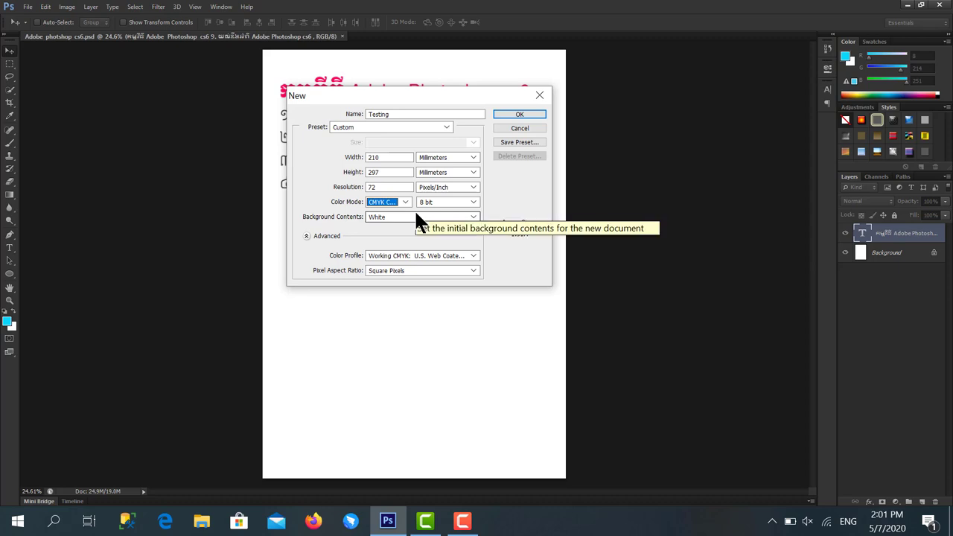
Keep White background contents and the Square Pixels aspect ratio
click(395, 220)
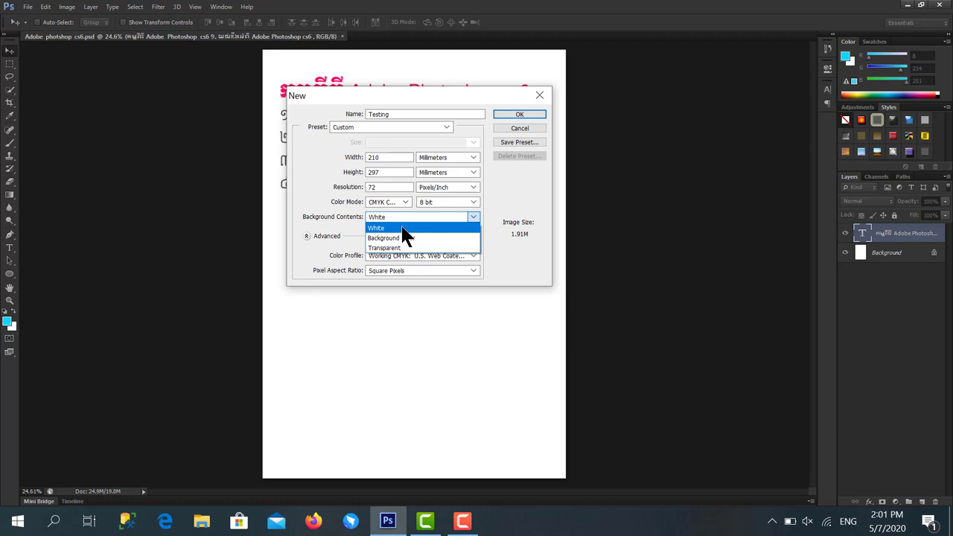
click(403, 228)
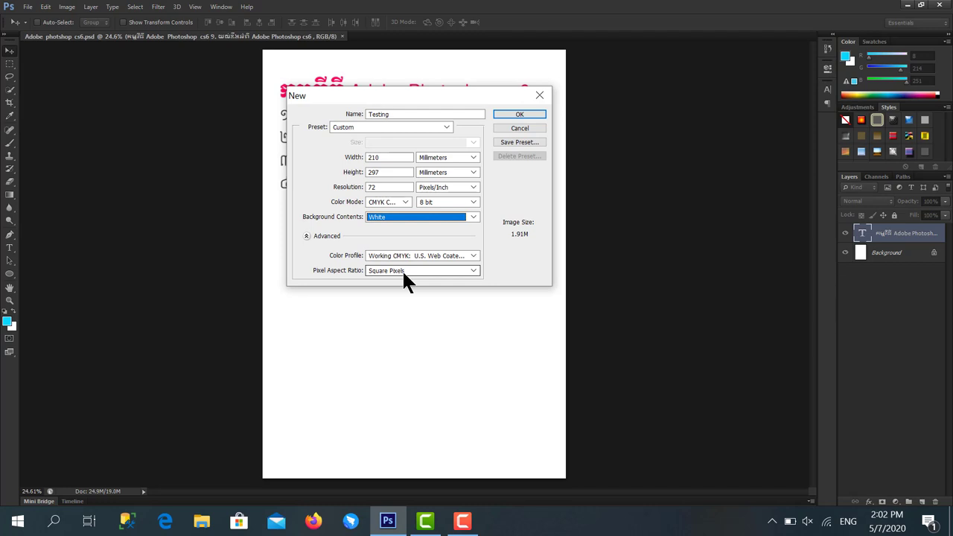
click(402, 270)
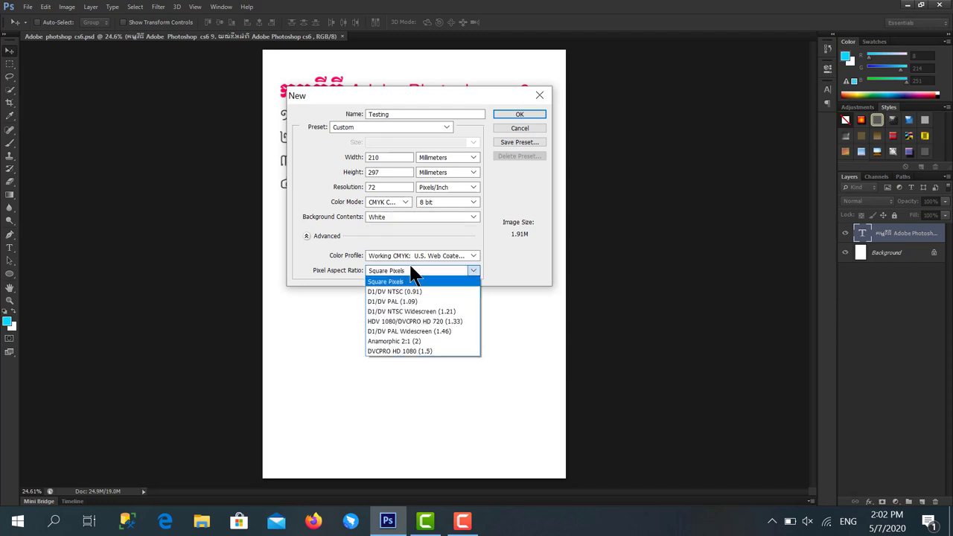
click(418, 271)
click(526, 302)
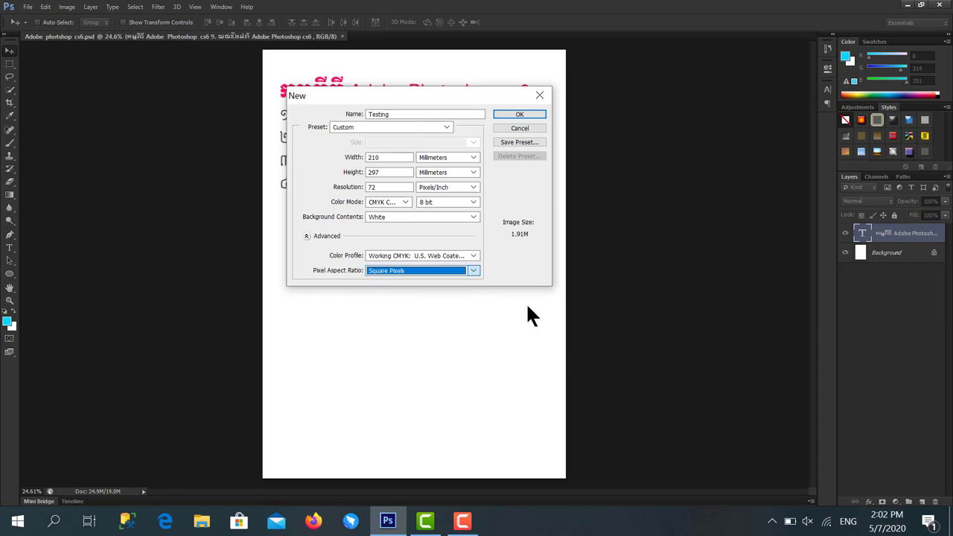
Choose the International Paper preset at size A4 and create the Testing document
click(445, 125)
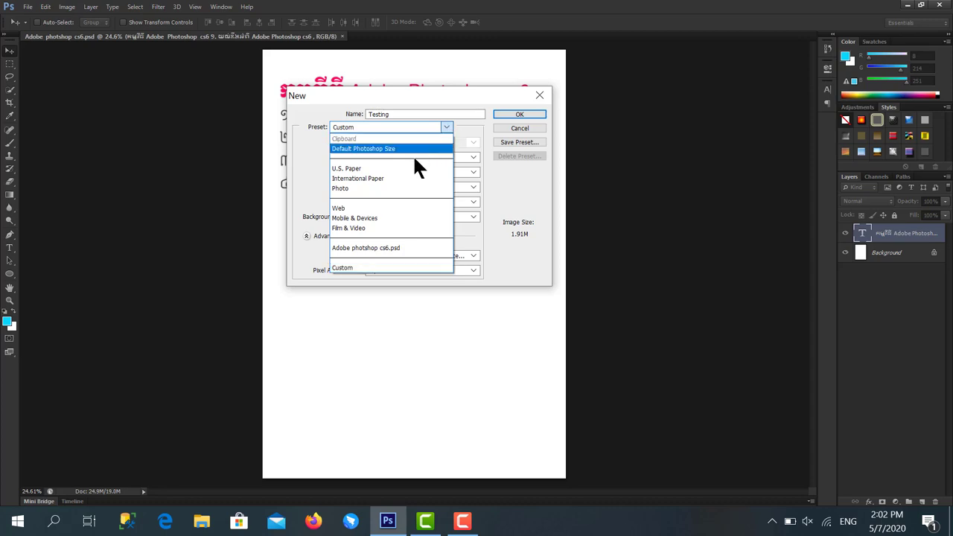
click(399, 183)
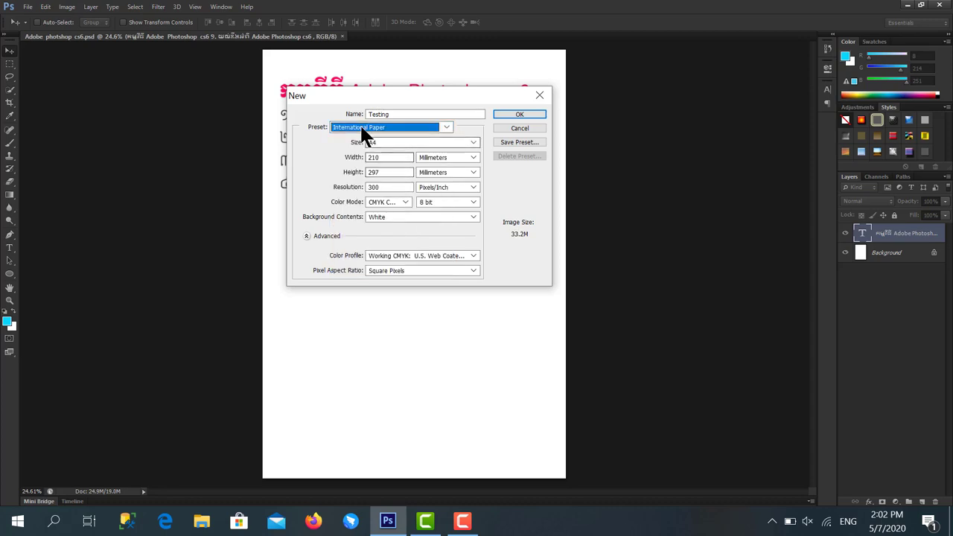
click(392, 143)
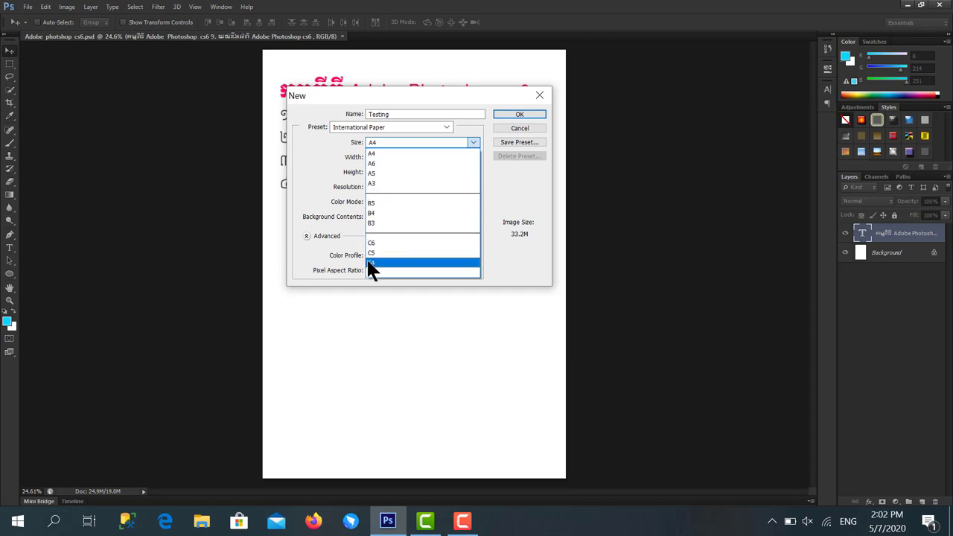
click(393, 153)
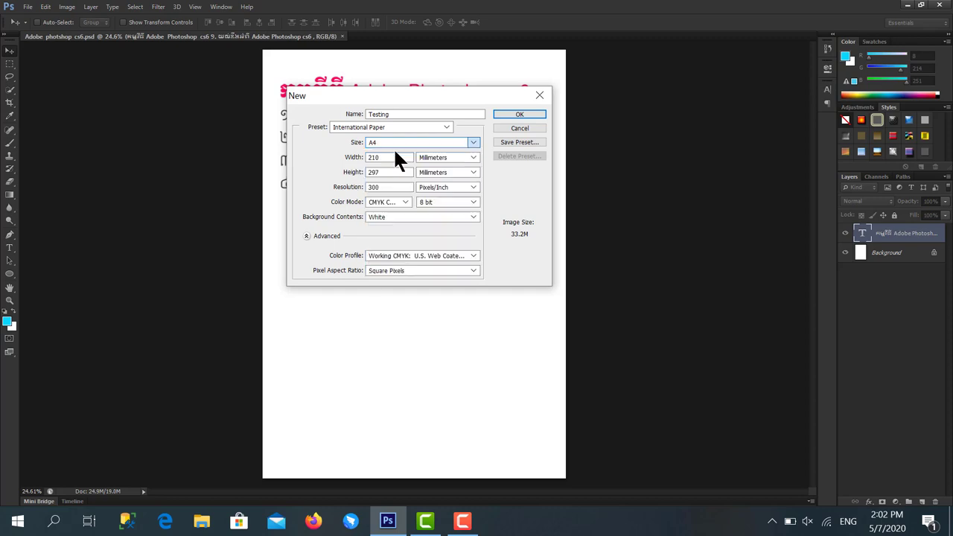
click(520, 114)
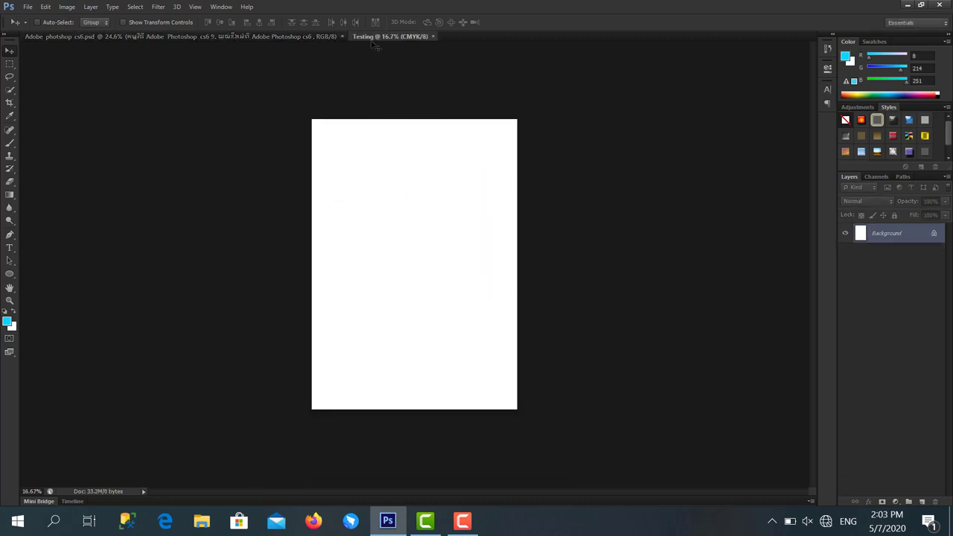
Zoom the Testing canvas briefly, then return to the Adobe photoshop cs6.psd document
scroll(409, 249, up, 2)
scroll(409, 249, down, 1)
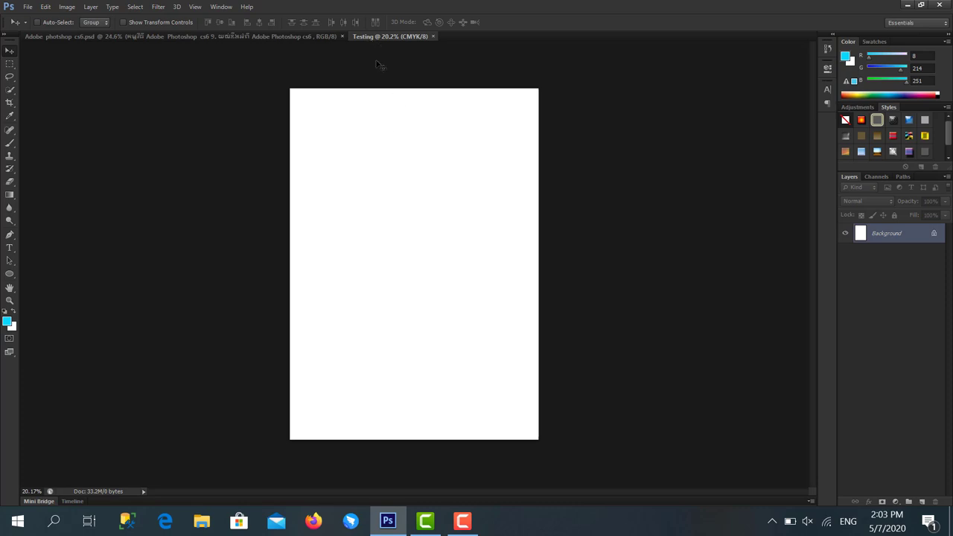
click(224, 37)
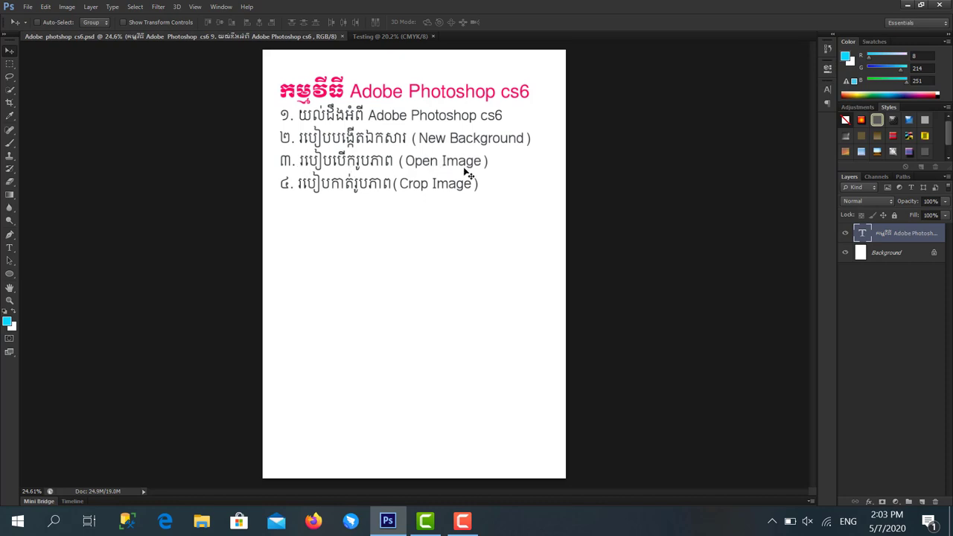
Open 2.PNG from the Desktop and reposition its screenshot on the canvas
click(29, 7)
click(58, 36)
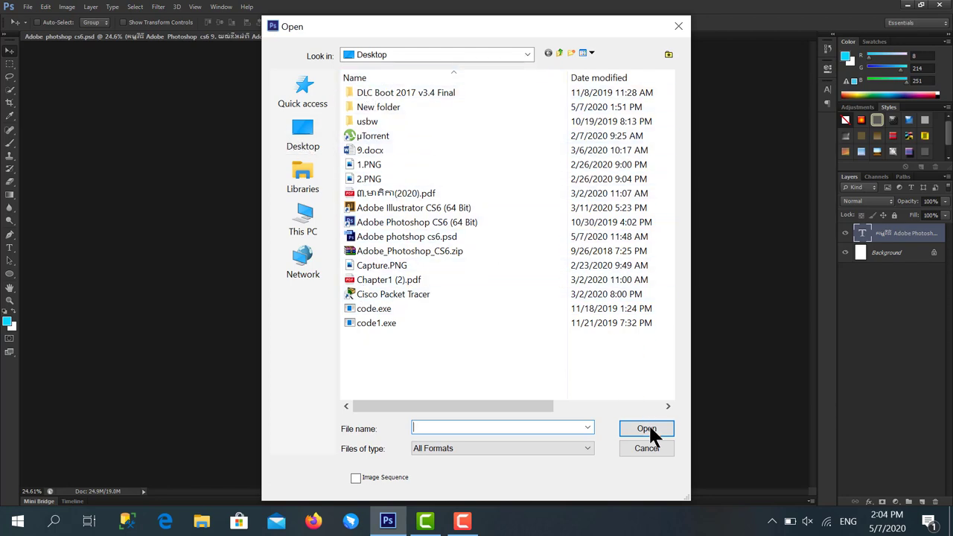
click(306, 138)
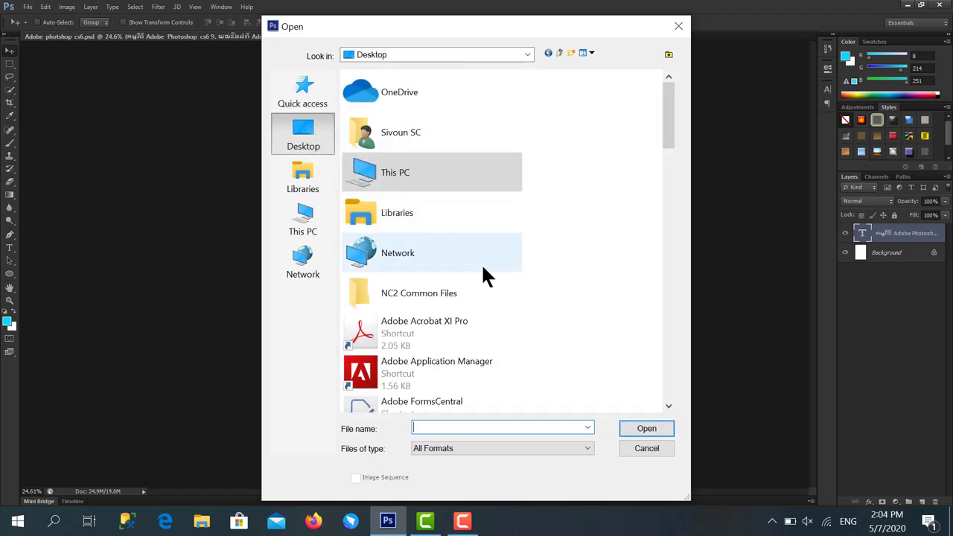
scroll(483, 272, down, 3)
scroll(484, 268, down, 3)
scroll(484, 268, down, 3)
scroll(484, 268, down, 3)
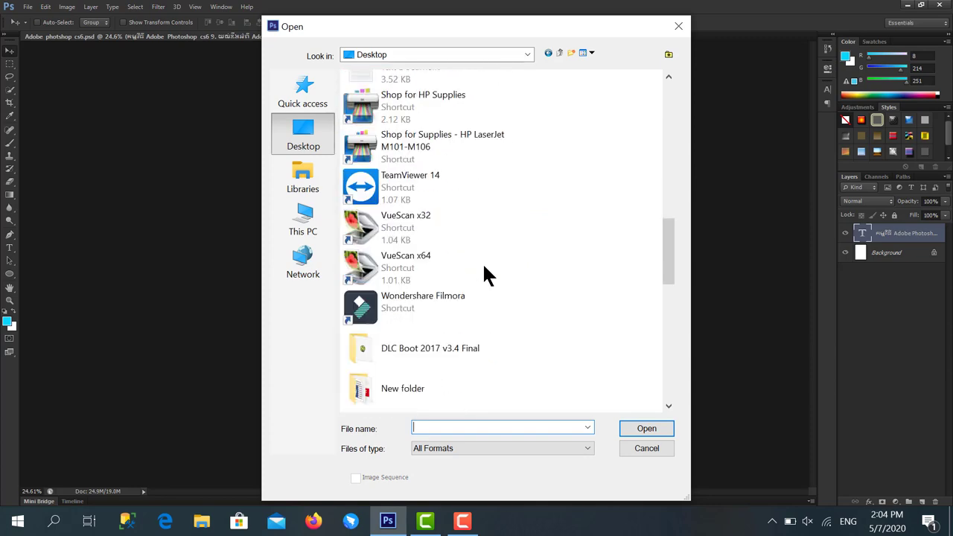
scroll(484, 269, down, 3)
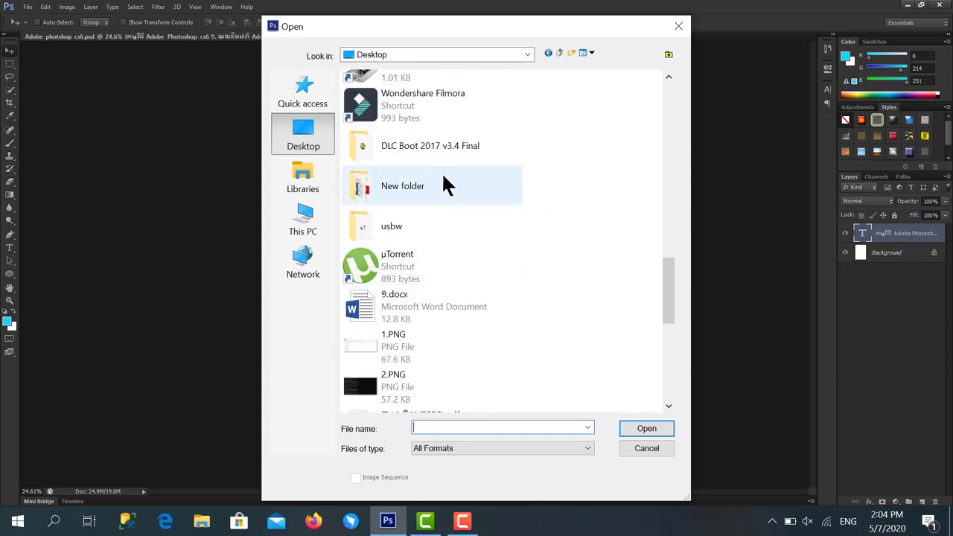
double_click(455, 379)
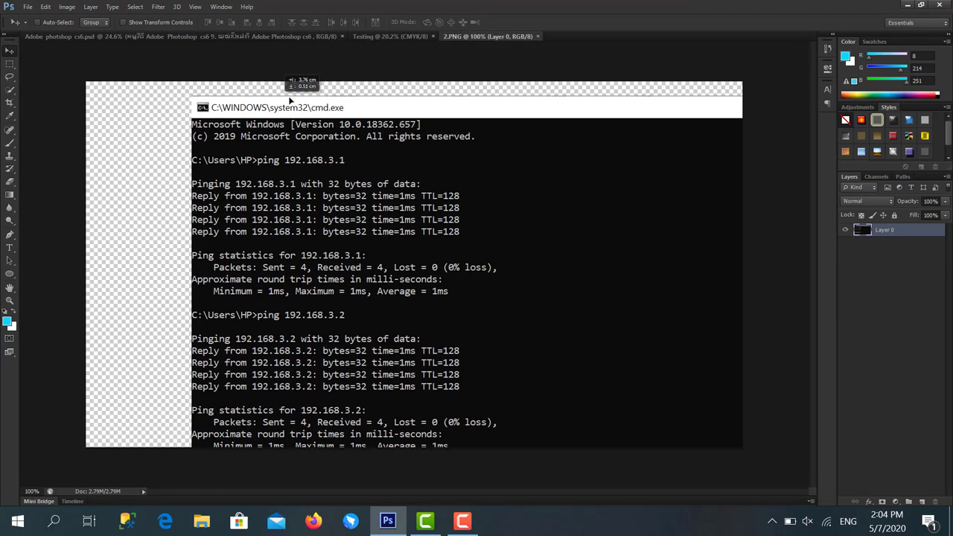
mouse_move(160, 92)
mouse_down()
mouse_move(205, 91)
mouse_move(175, 91)
mouse_up()
key(ctrl+minus)
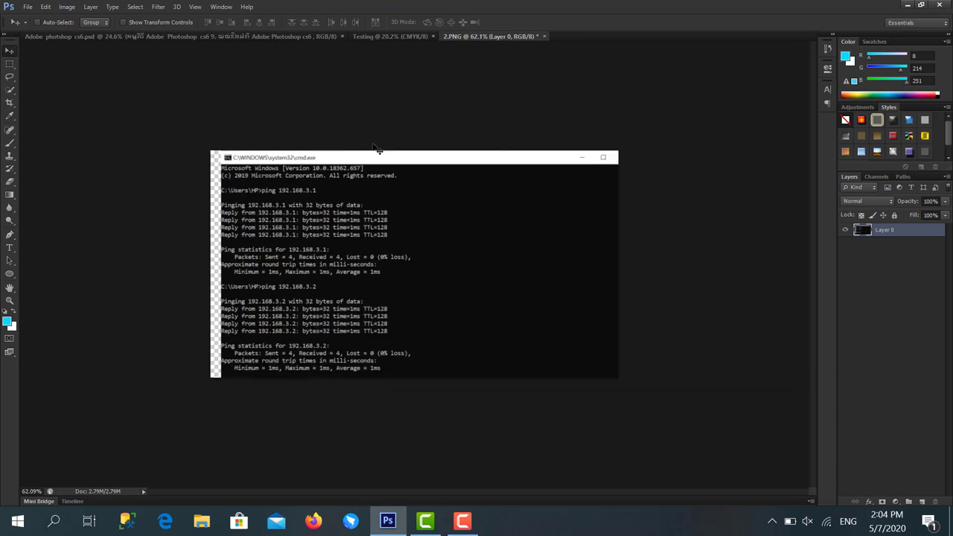
drag(377, 161, 367, 155)
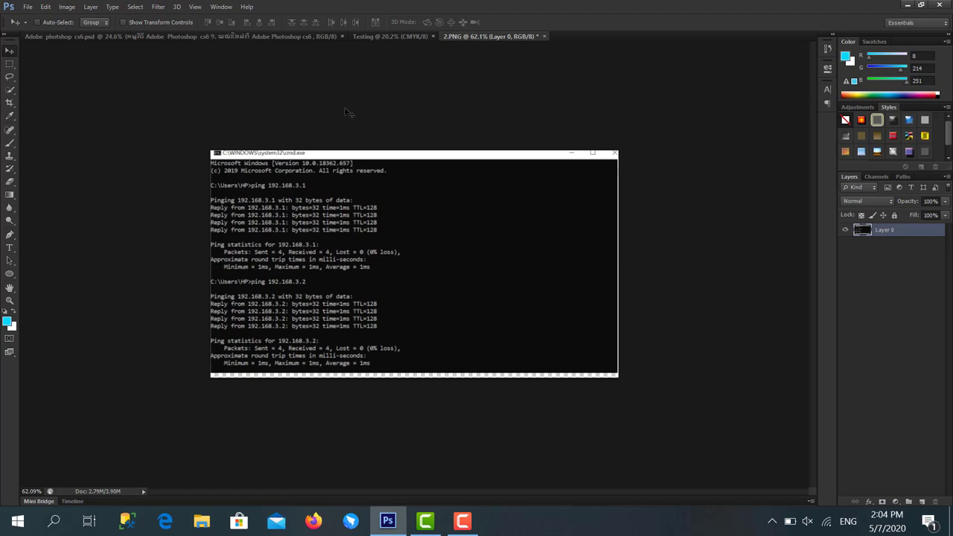
Open logo1.png from New folder, showing the circular S logo
key(ctrl+o)
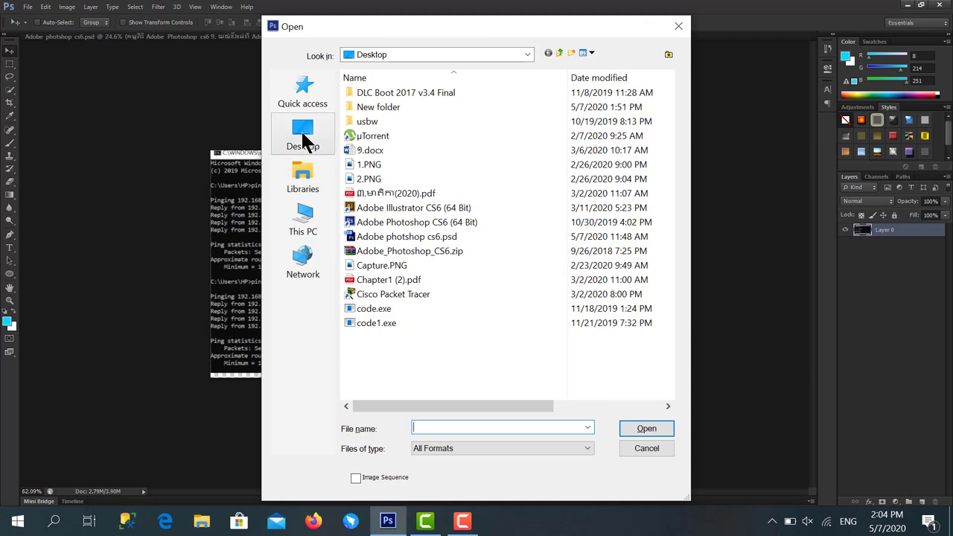
double_click(386, 108)
scroll(401, 349, down, 3)
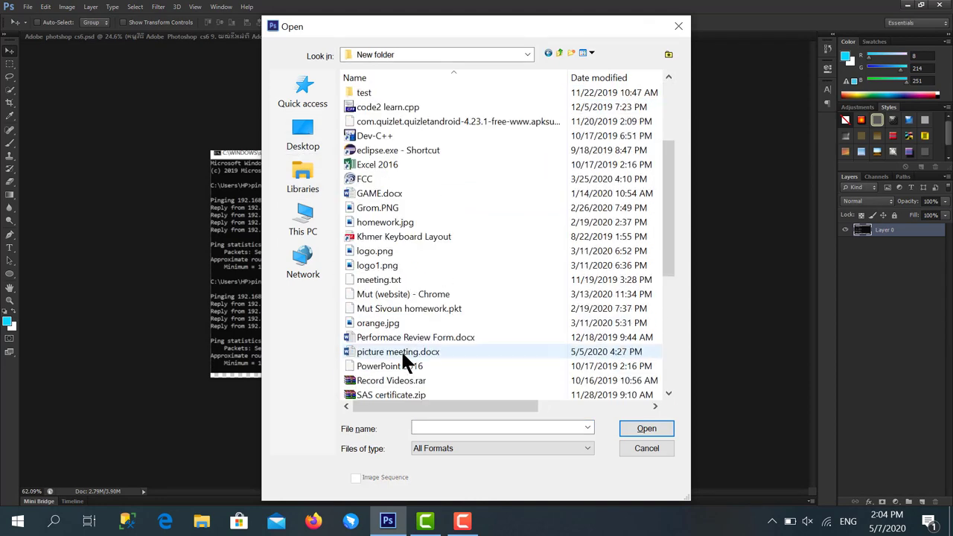
double_click(417, 266)
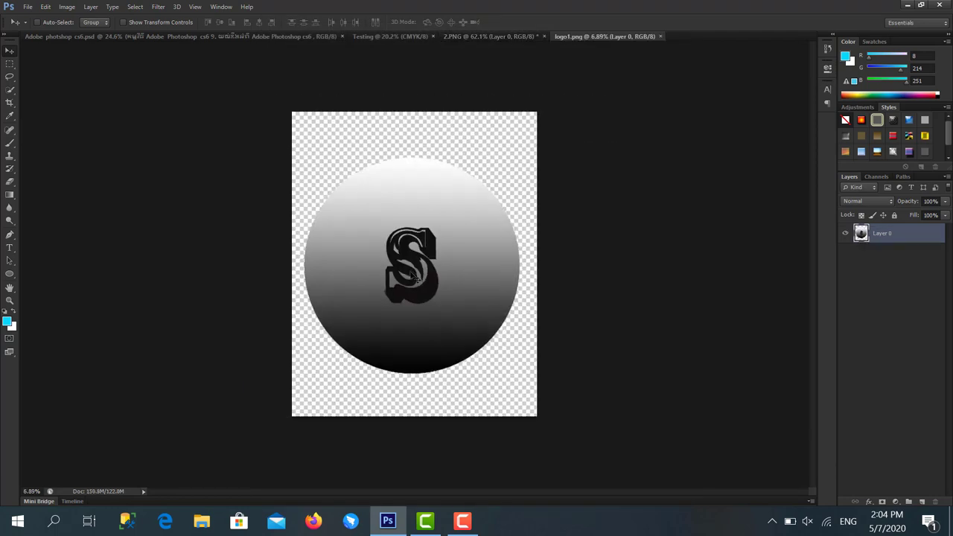
scroll(412, 277, up, 1)
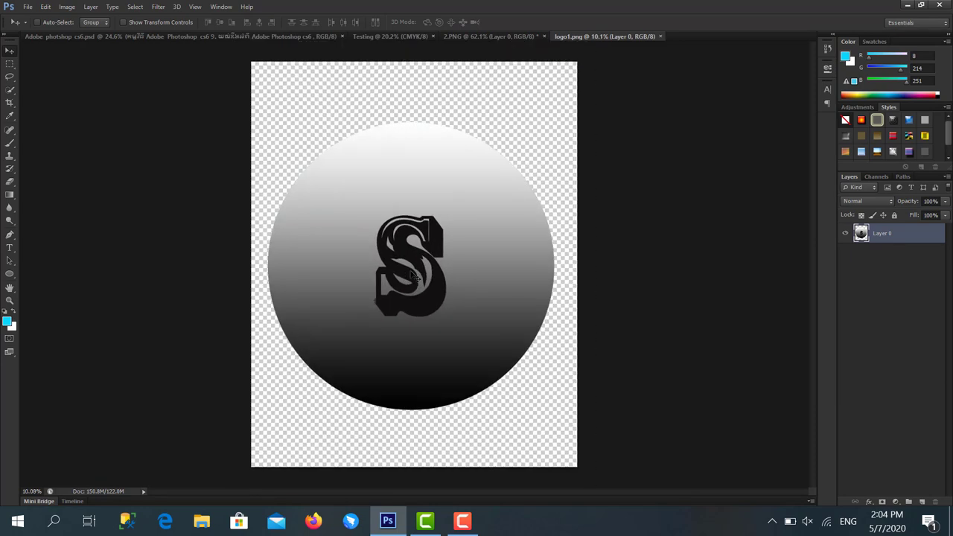
Return to the logo1.png document and select the Crop Tool from the crop tool group
click(140, 39)
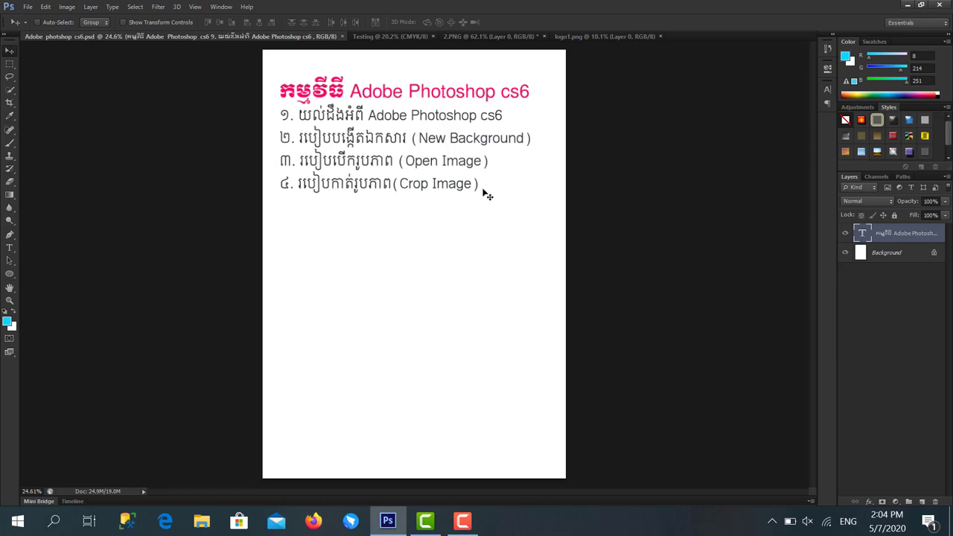
click(605, 38)
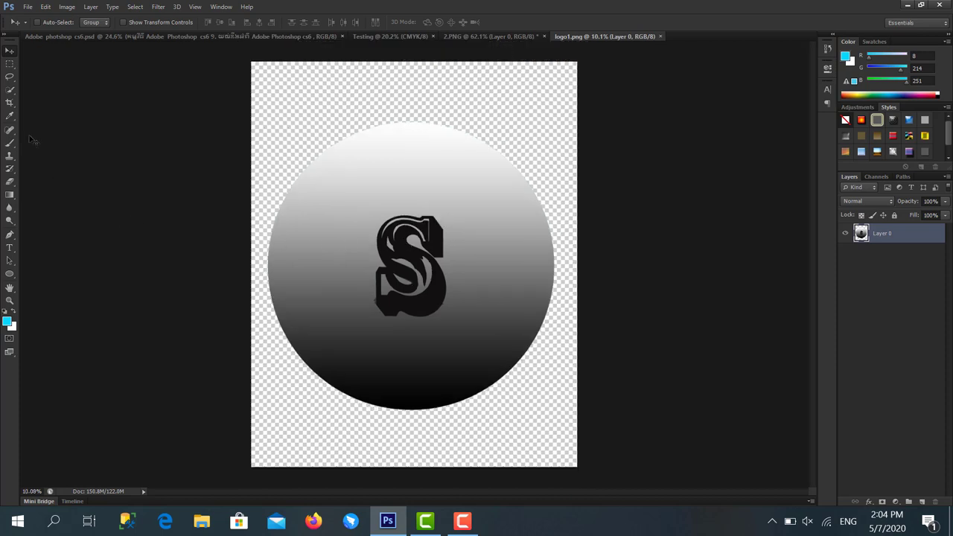
click(11, 104)
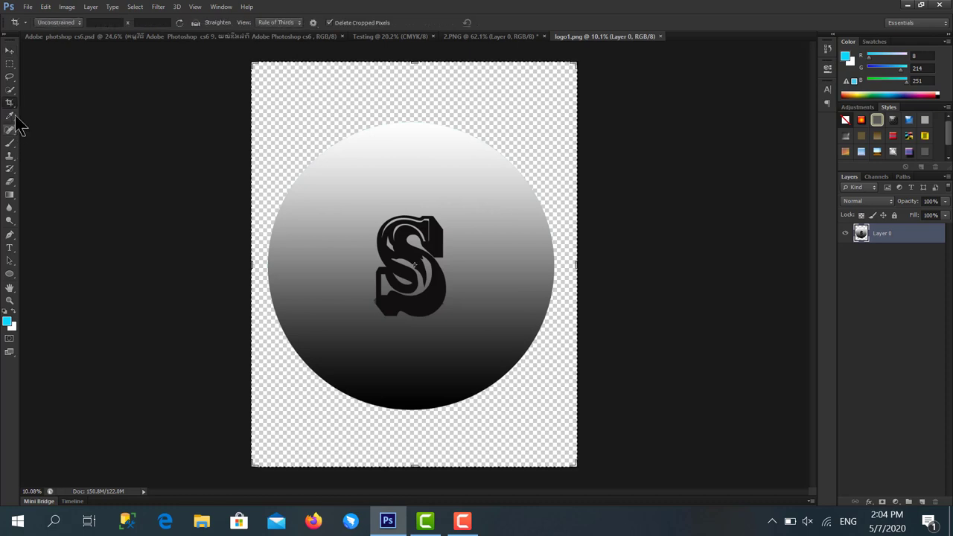
right_click(15, 105)
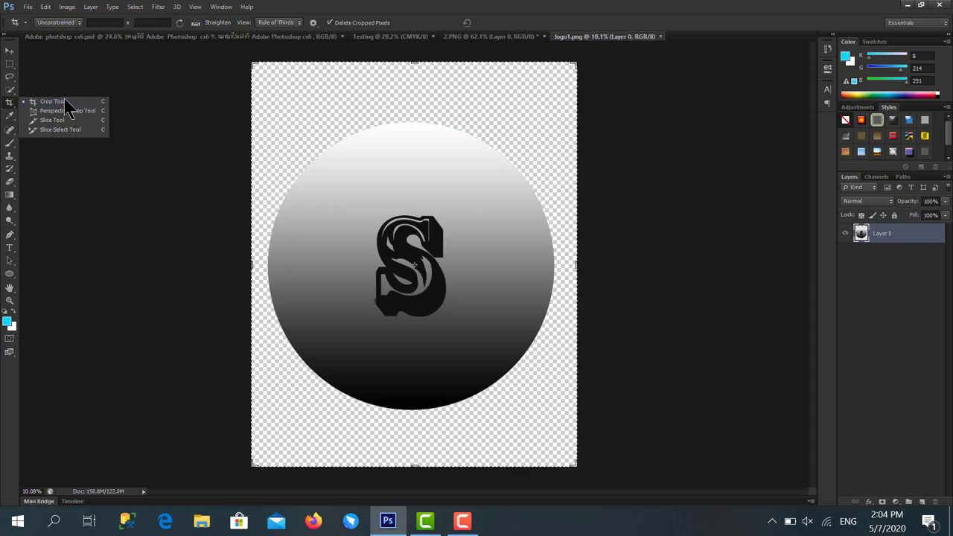
click(63, 103)
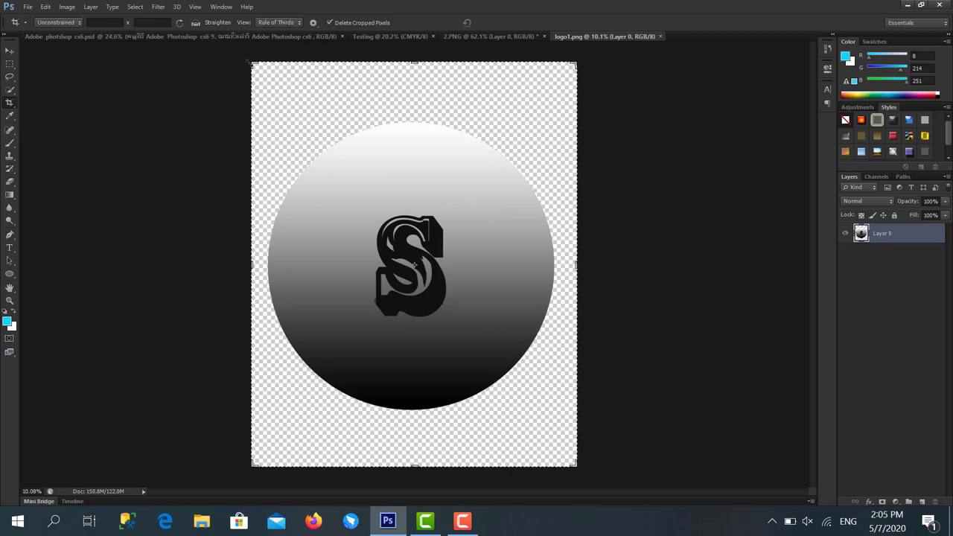
Pan and scroll logo1.png to check the top and bottom edges of the image
scroll(259, 73, up, 3)
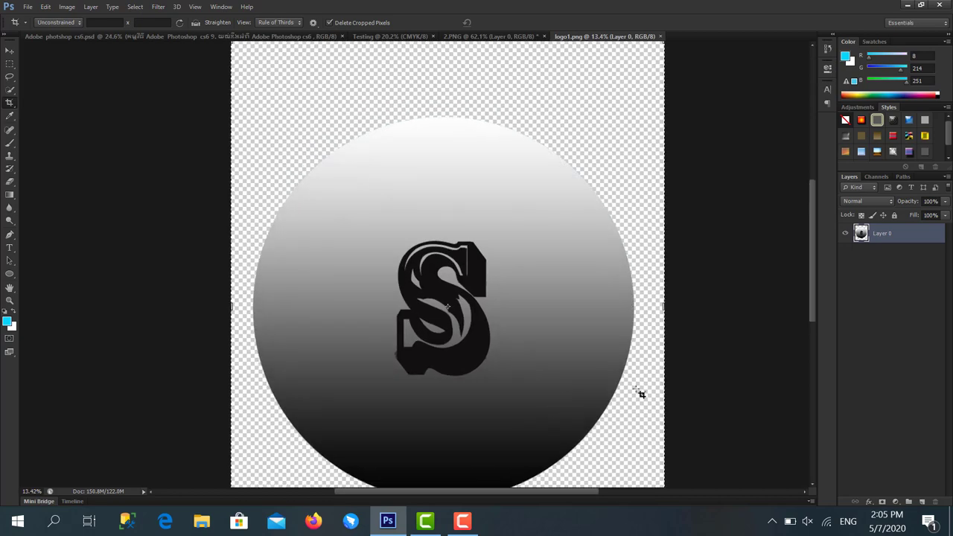
drag(543, 365, 537, 170)
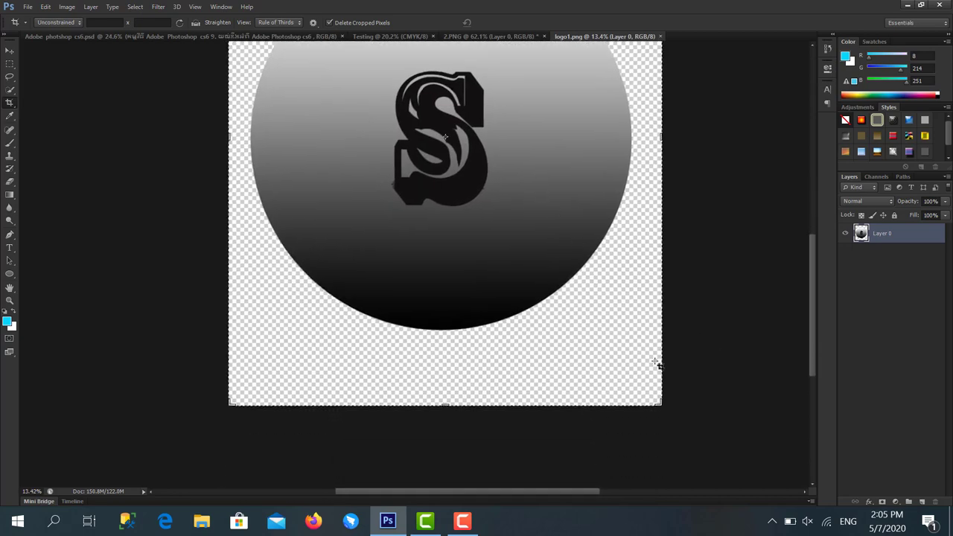
scroll(663, 406, up, 2)
scroll(662, 406, up, 3)
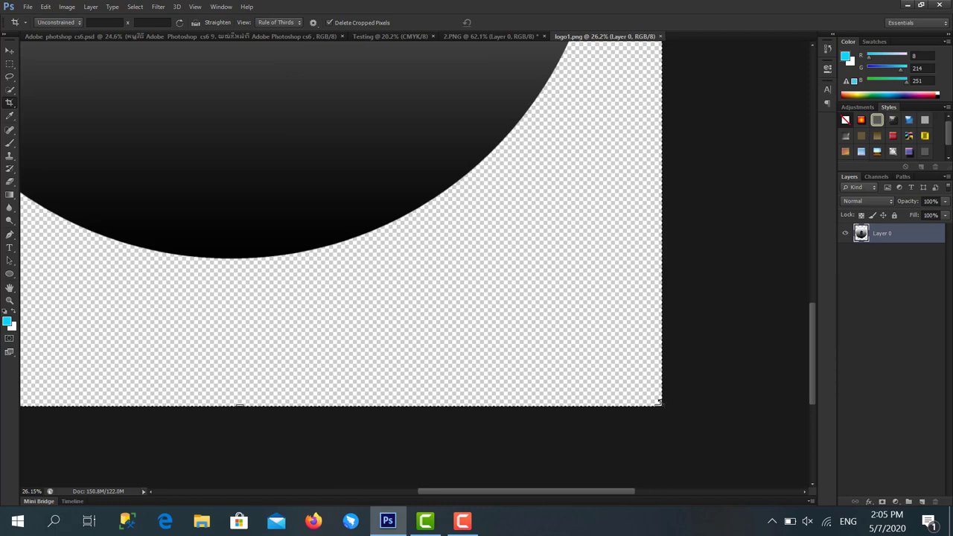
scroll(659, 405, down, 2)
scroll(654, 403, down, 3)
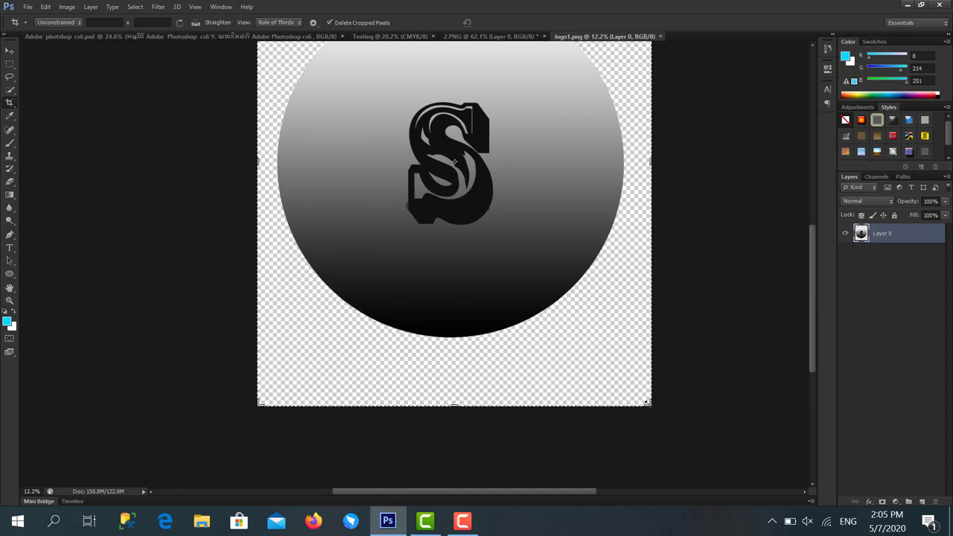
Pull the crop's top and bottom edges in to the circular S logo and confirm the crop
drag(647, 403, 648, 375)
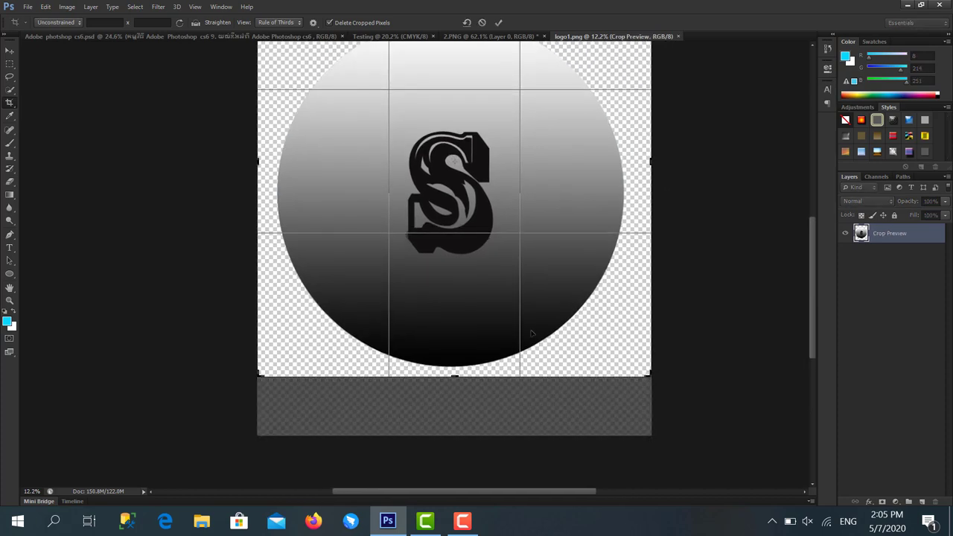
key(ctrl+minus)
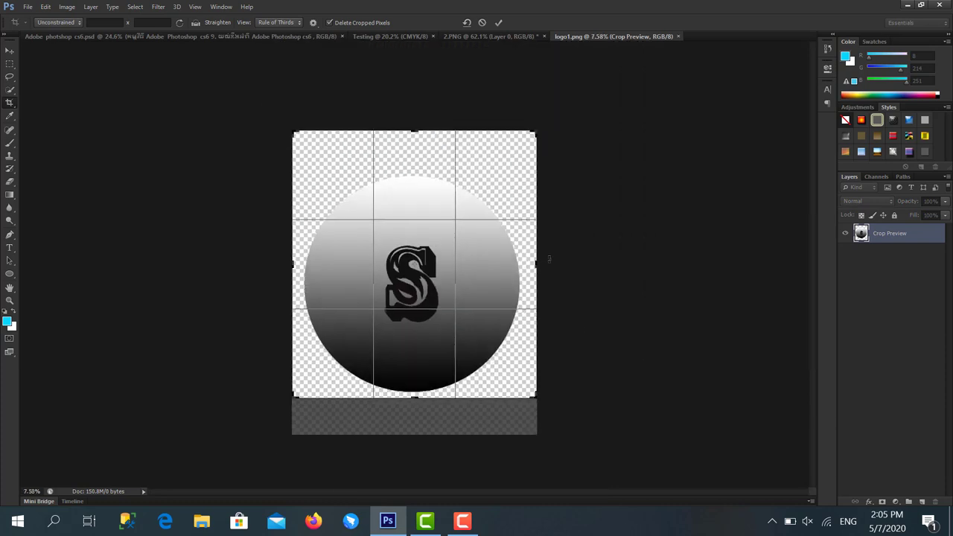
drag(414, 117, 413, 138)
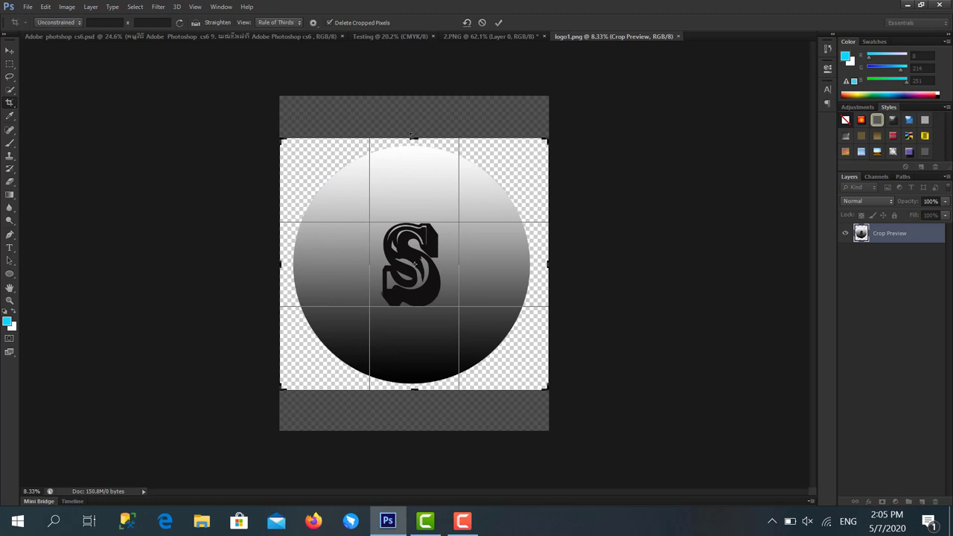
click(9, 51)
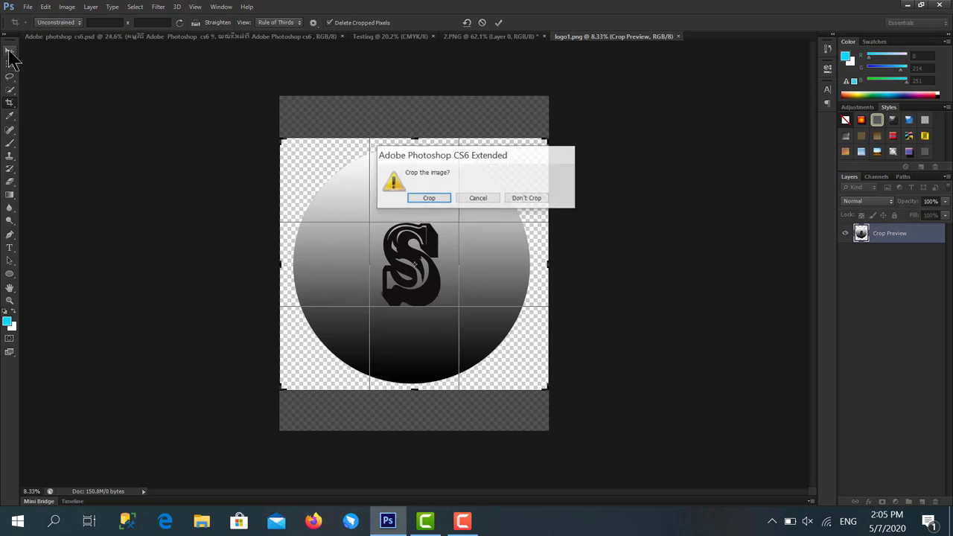
click(436, 200)
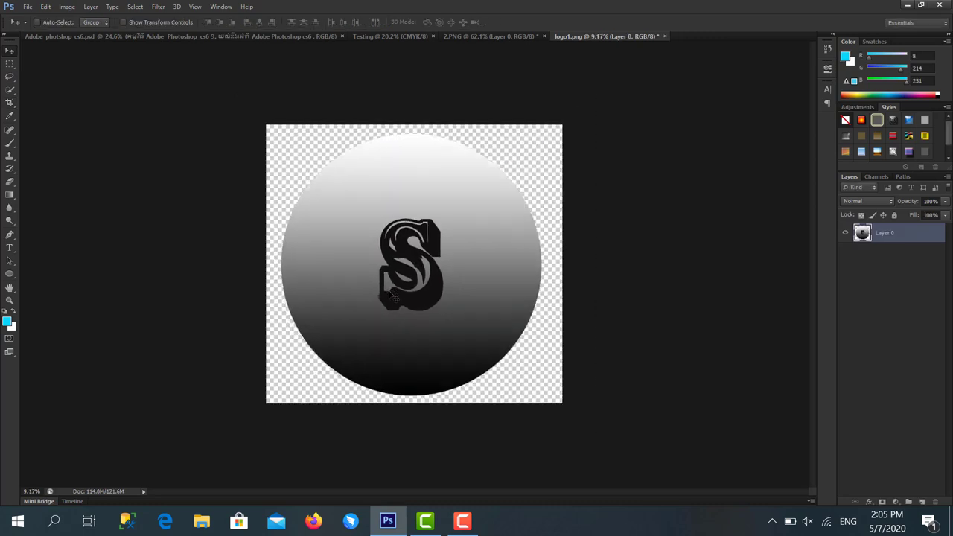
scroll(392, 292, down, 1)
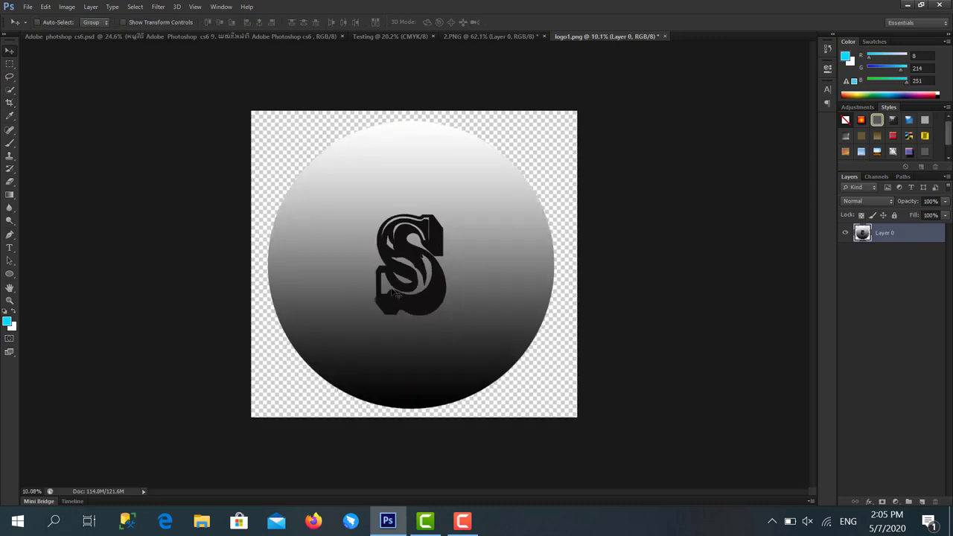